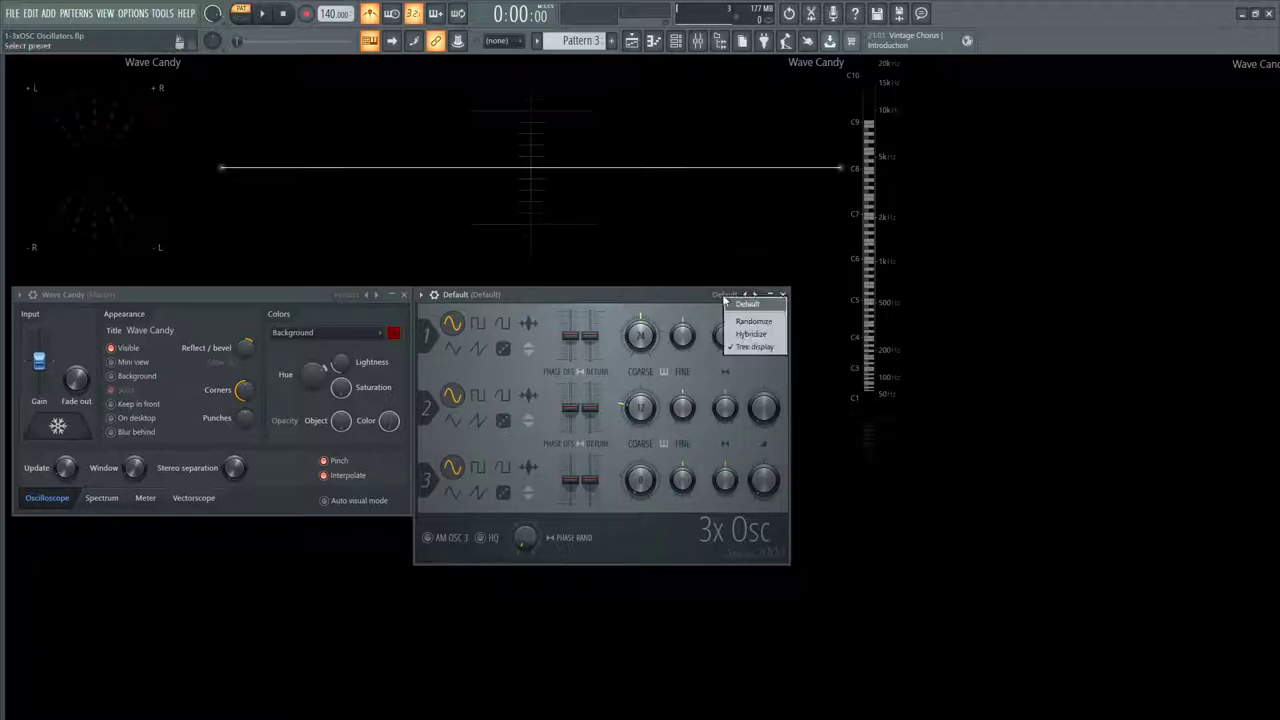
Step: Look over the 3x Osc plugin options and its sample and volume envelope settings, ending on the compact oscillator view
left_click(423, 296)
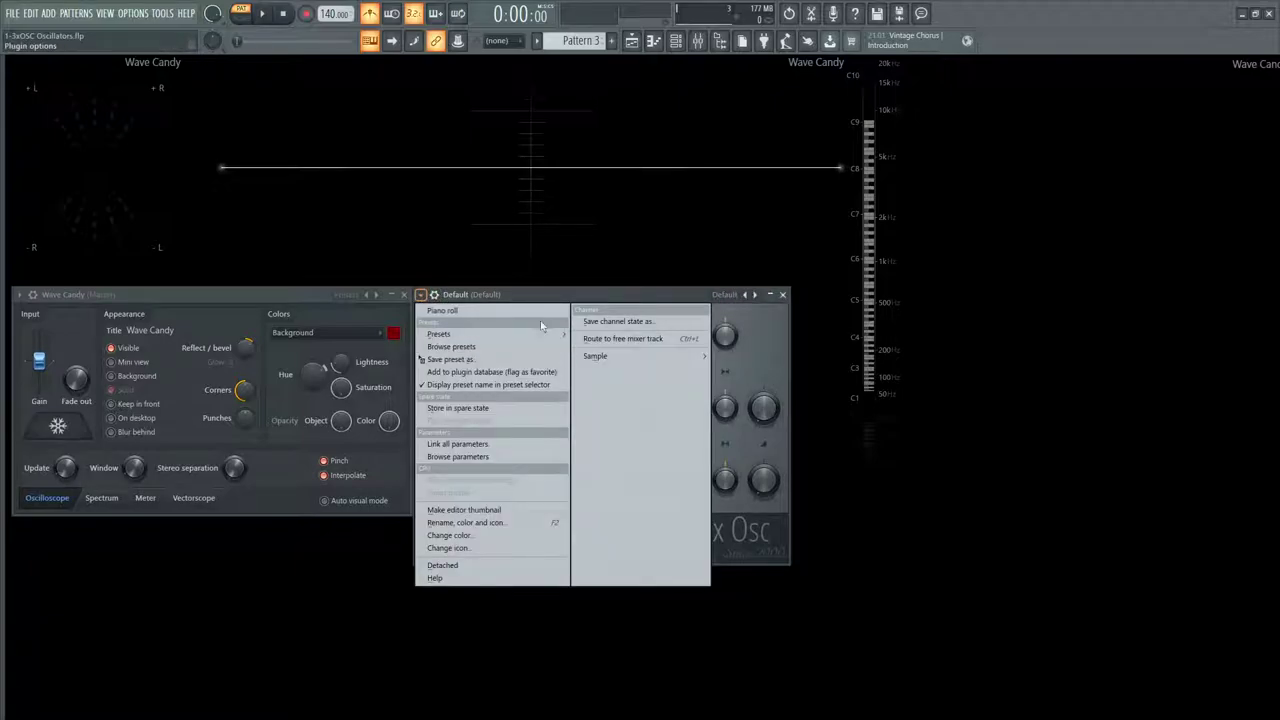
left_click(645, 296)
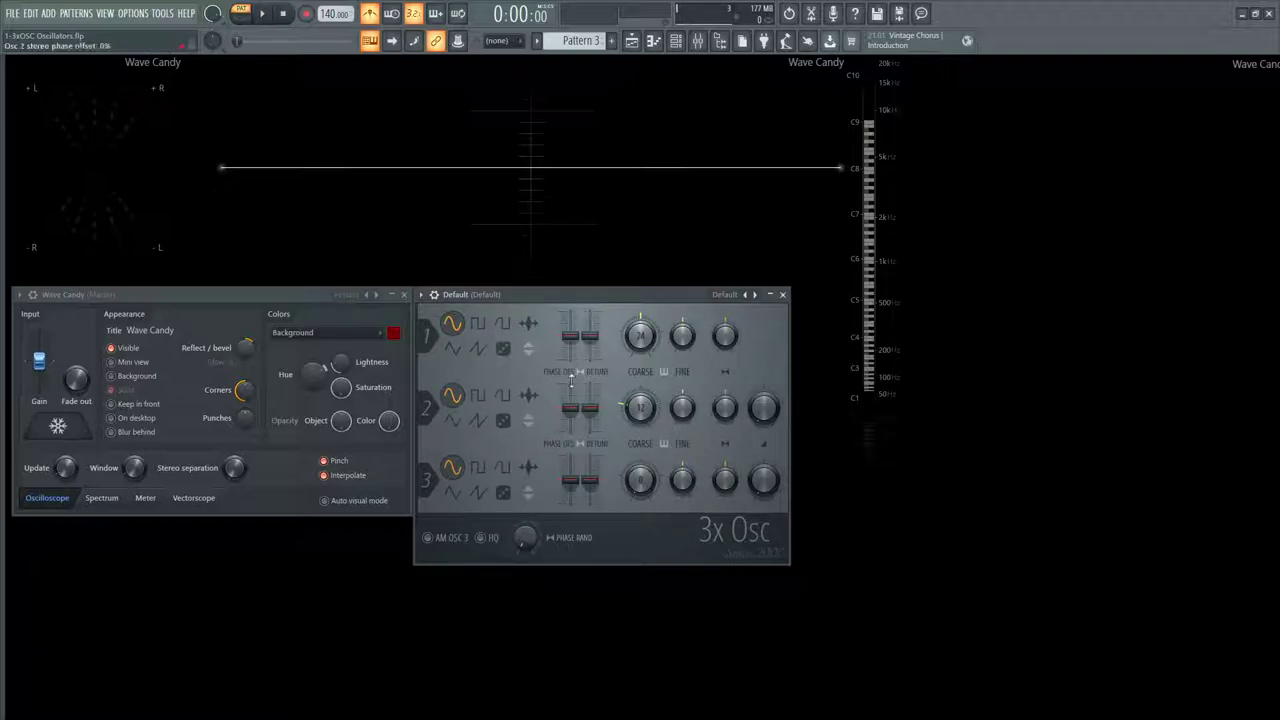
left_click(434, 295)
left_click(462, 318)
left_click(489, 318)
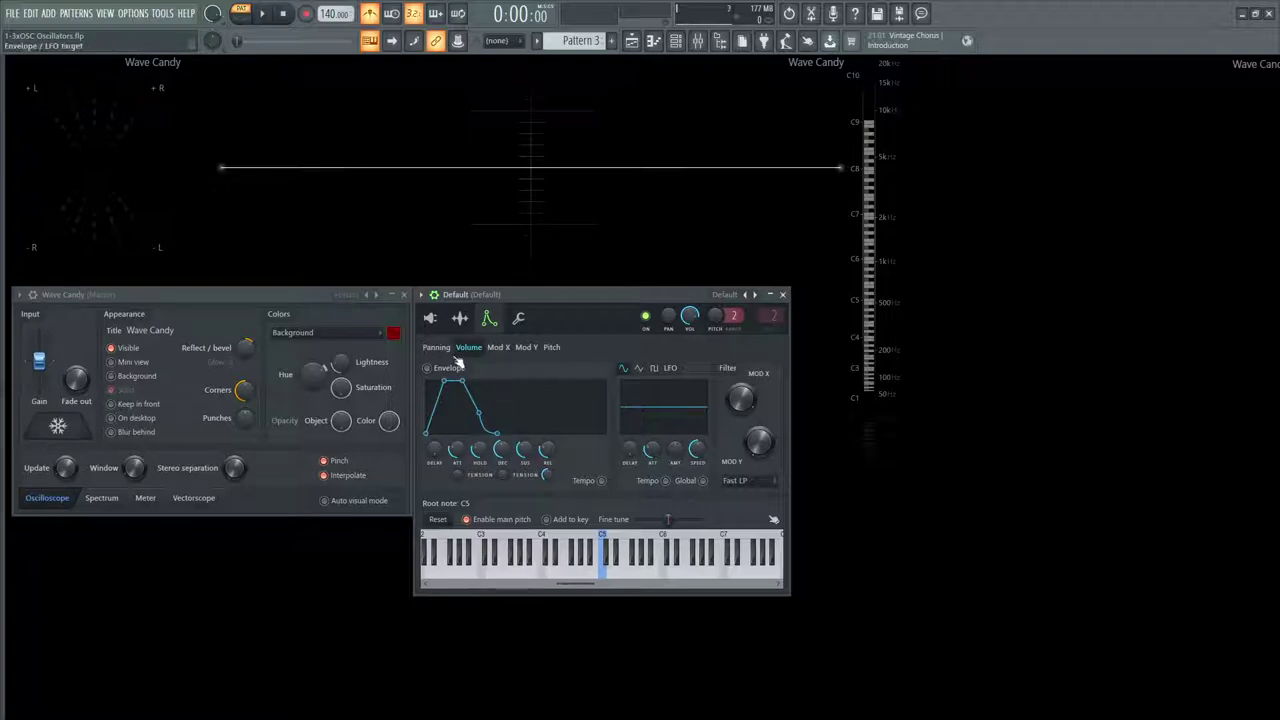
left_click(433, 318)
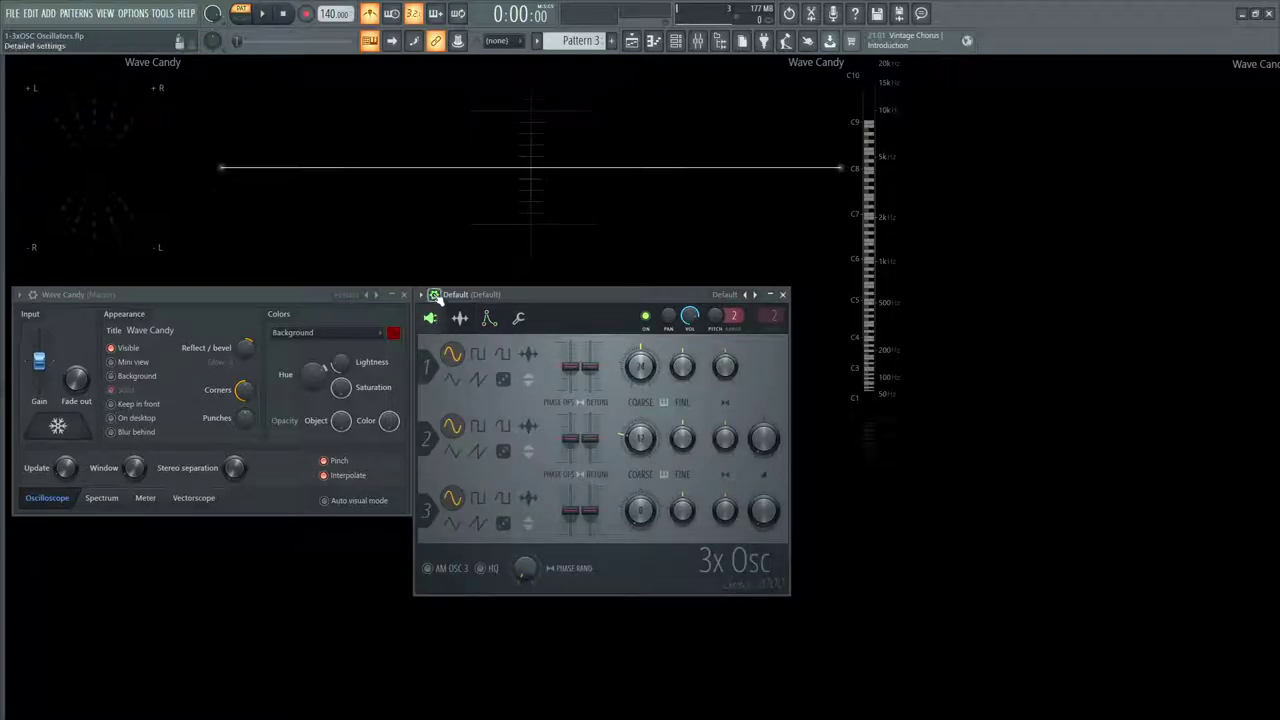
left_click(434, 295)
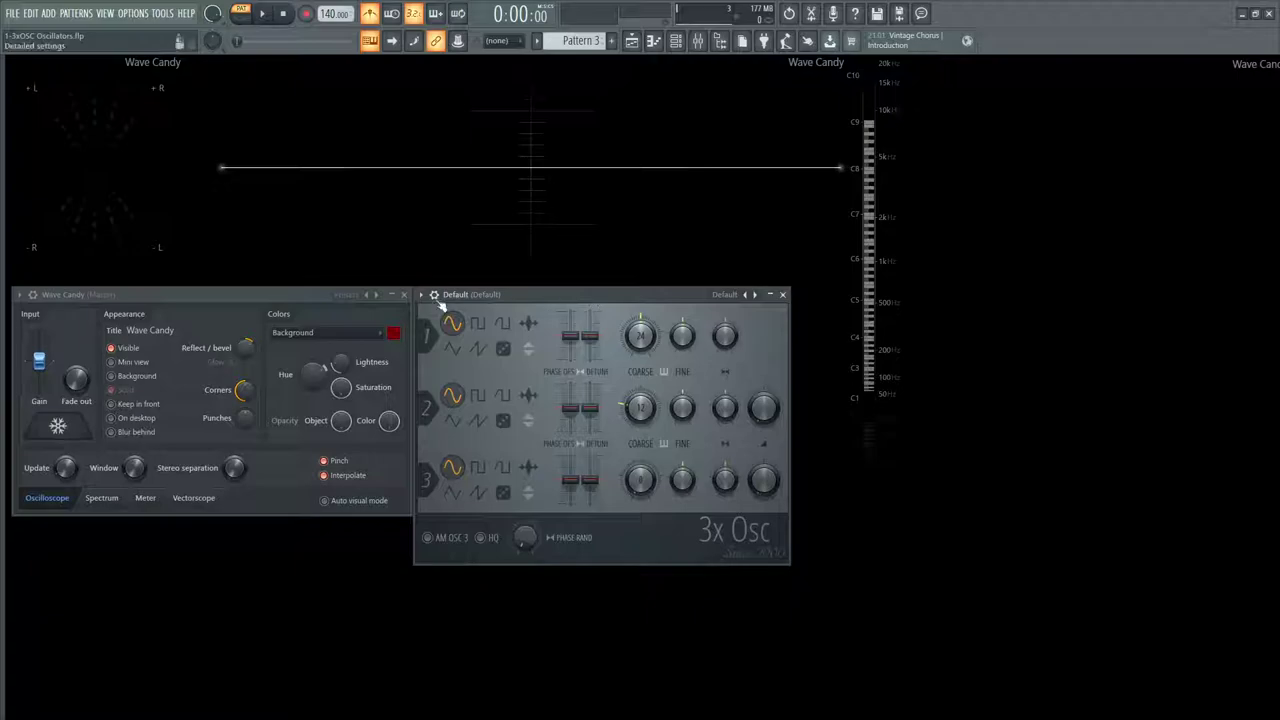
Step: Review the channel commands in the plugin options and revisit the envelope page, closing the detailed settings at the end
left_click(421, 295)
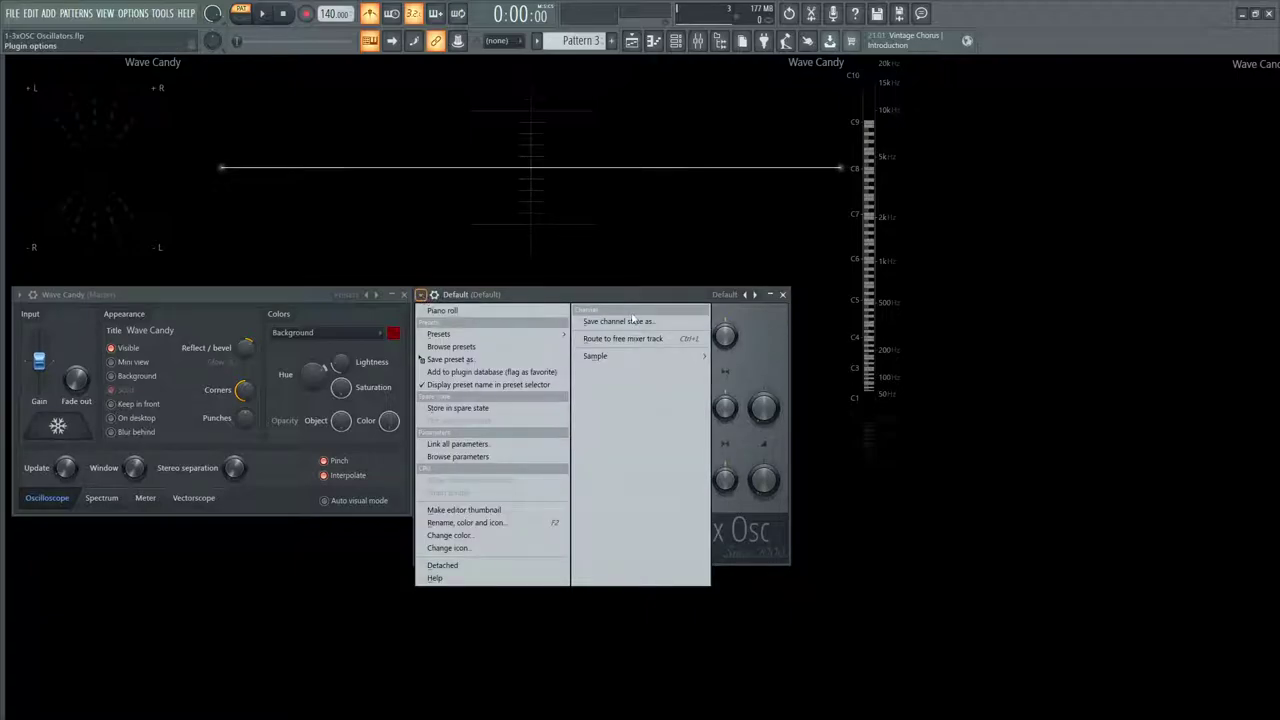
left_click(653, 322)
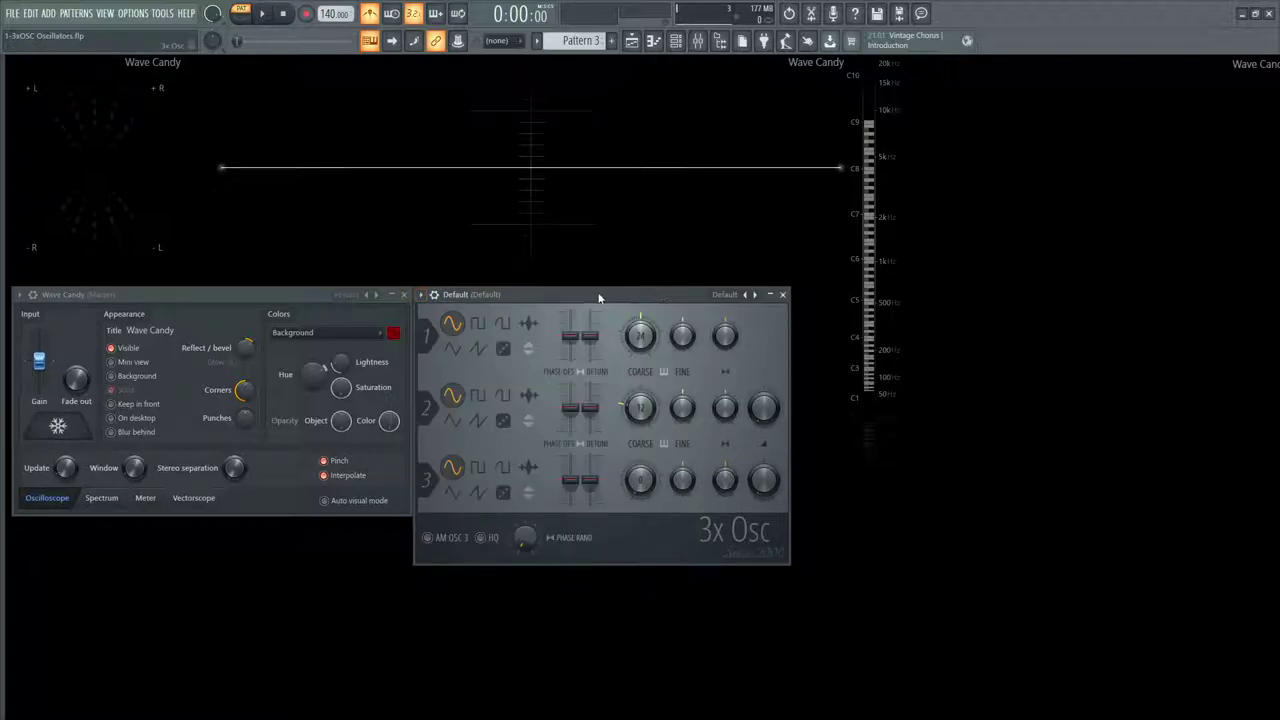
left_click(434, 295)
left_click(490, 320)
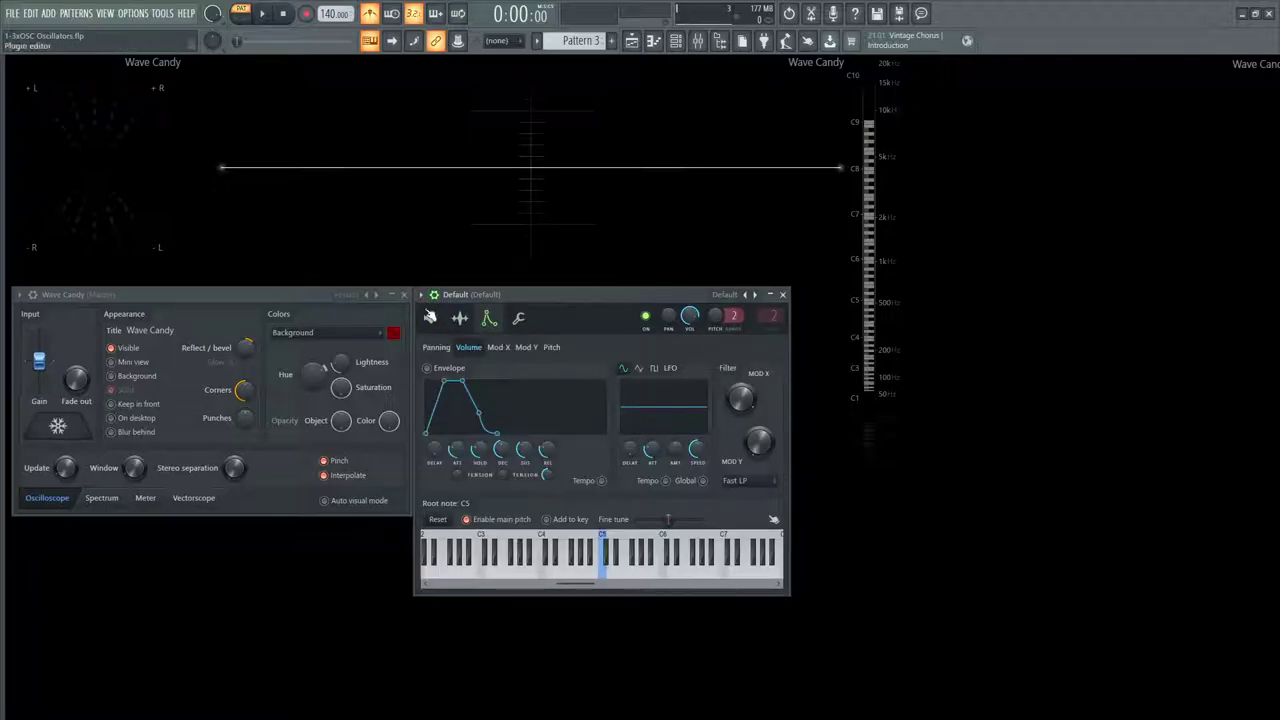
left_click(430, 318)
left_click(438, 295)
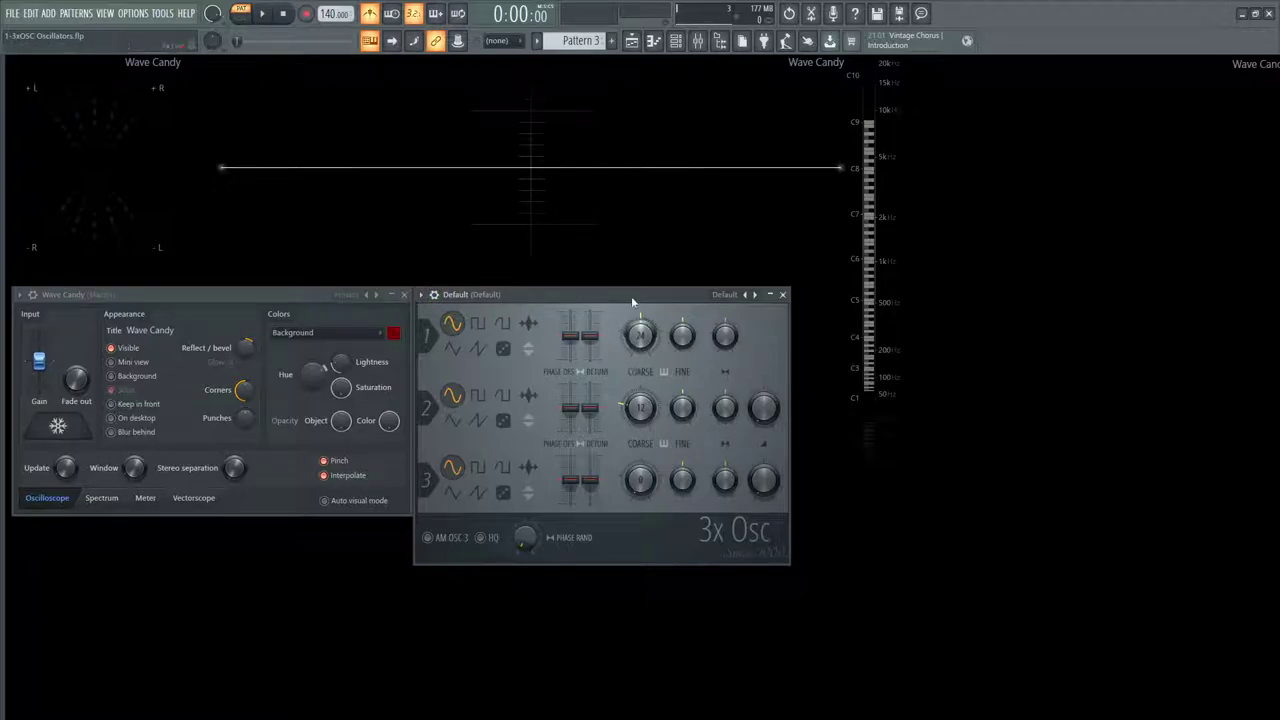
Step: Set oscillator 1 to a sawtooth wave and lower the volume of the Default mixer track while playing a high note
left_click(478, 350)
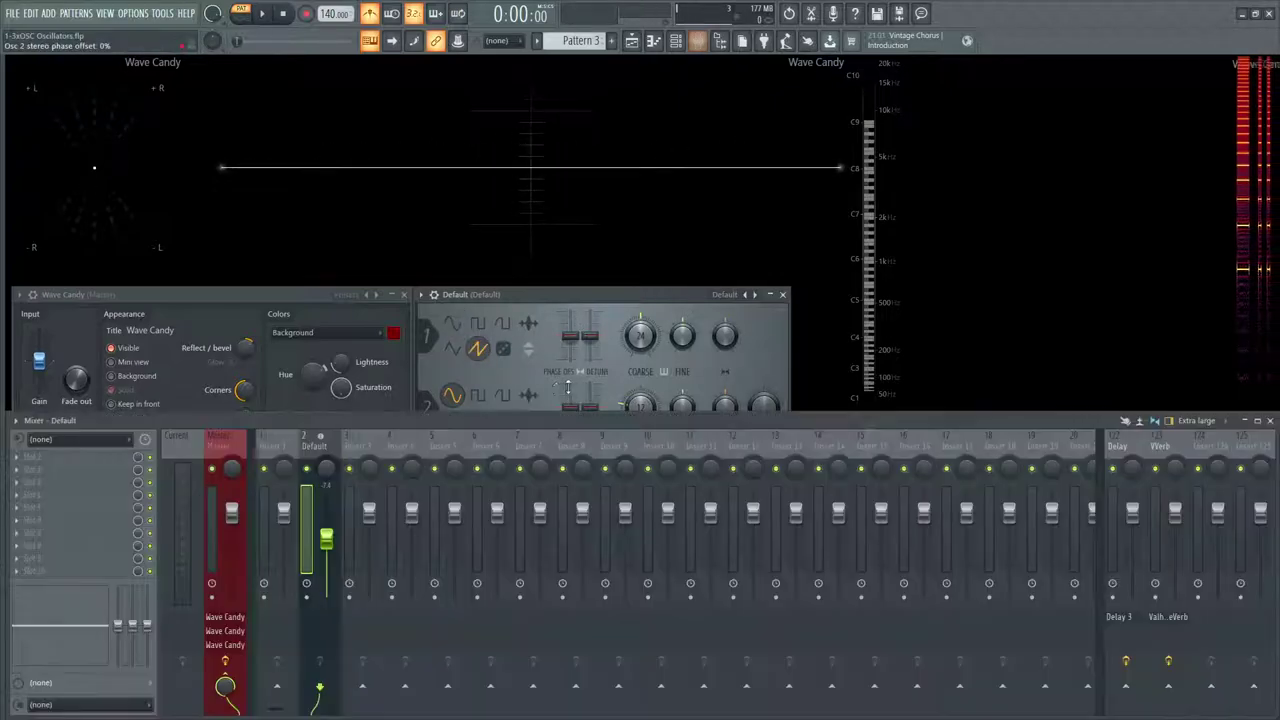
key("F9")
left_click_drag(326, 539, 327, 562)
key("y")
key("y")
key("y")
key("F9")
Step: Play the A5 sawtooth note while trying HQ mode and the AM OSC 3 option, switching both off at the end
key("y")
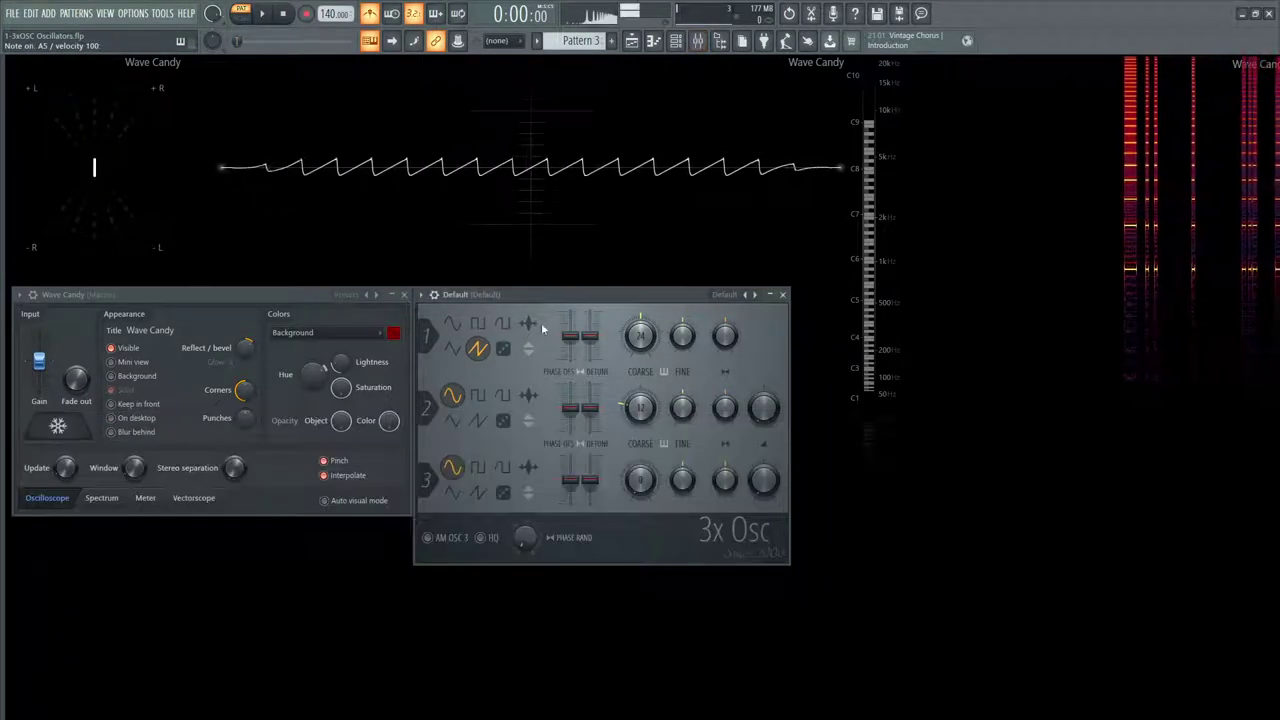
key("n")
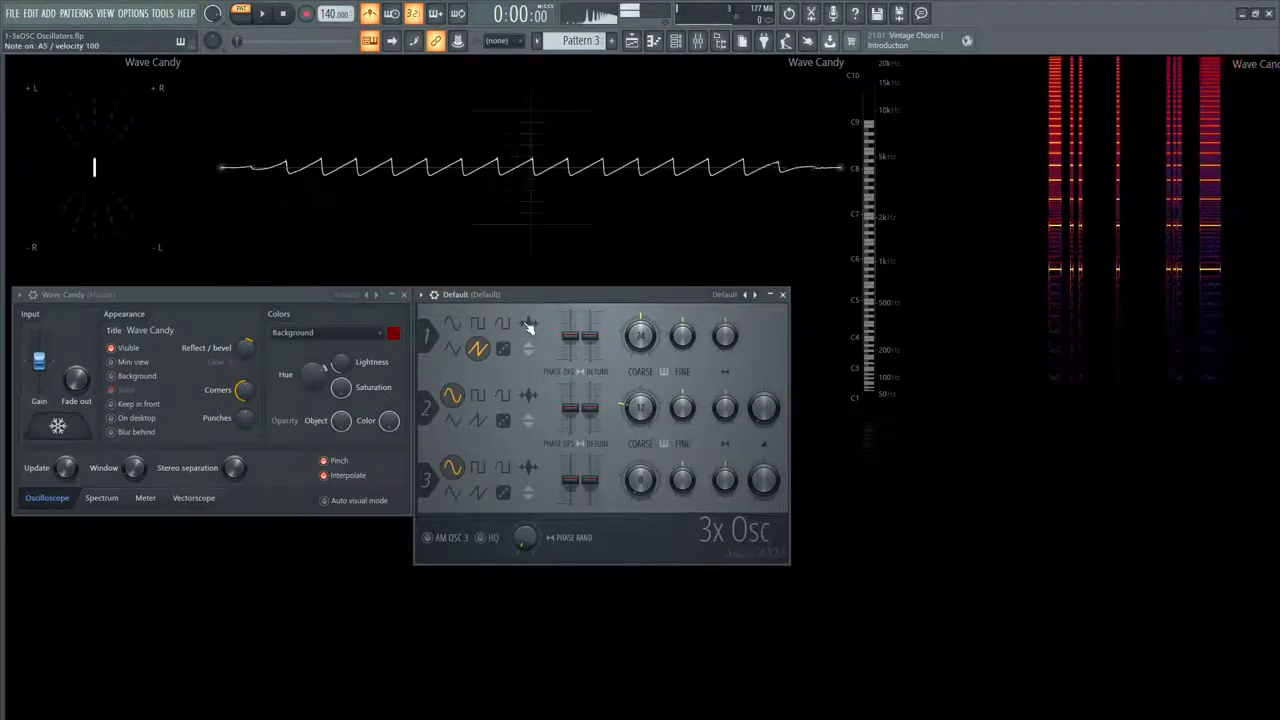
left_click(481, 537)
key("n")
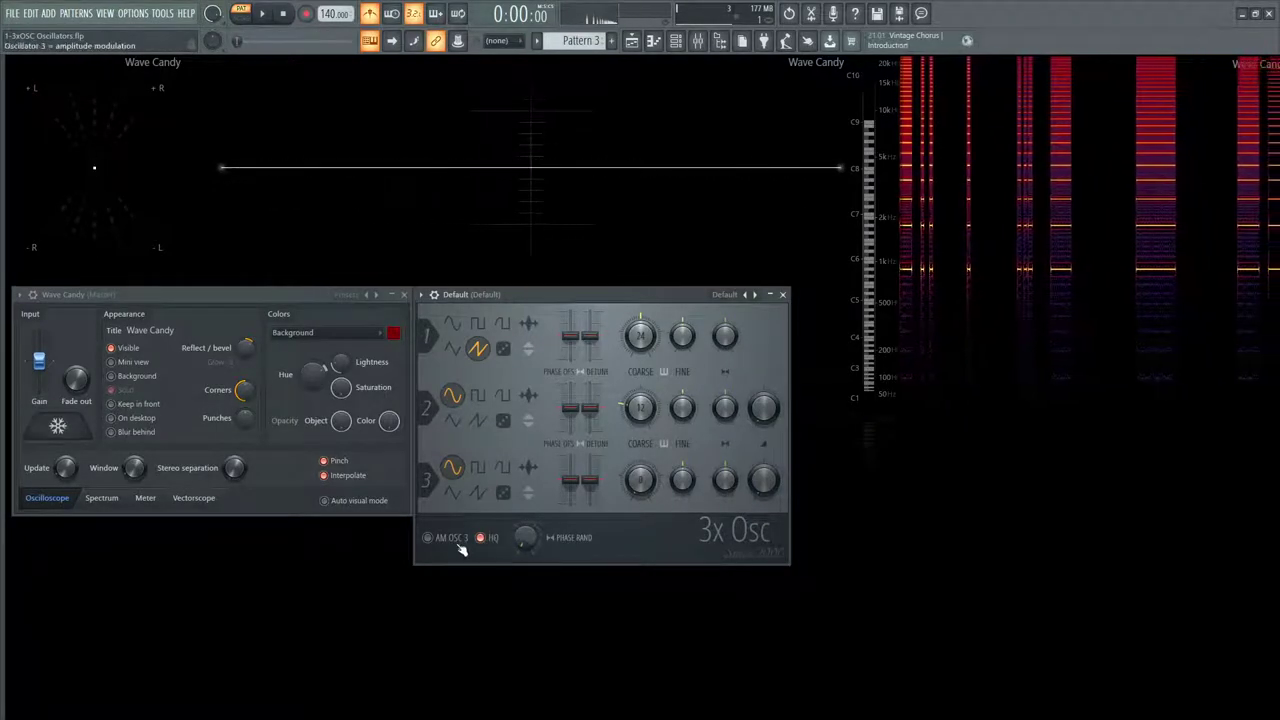
key("n")
left_click(460, 546)
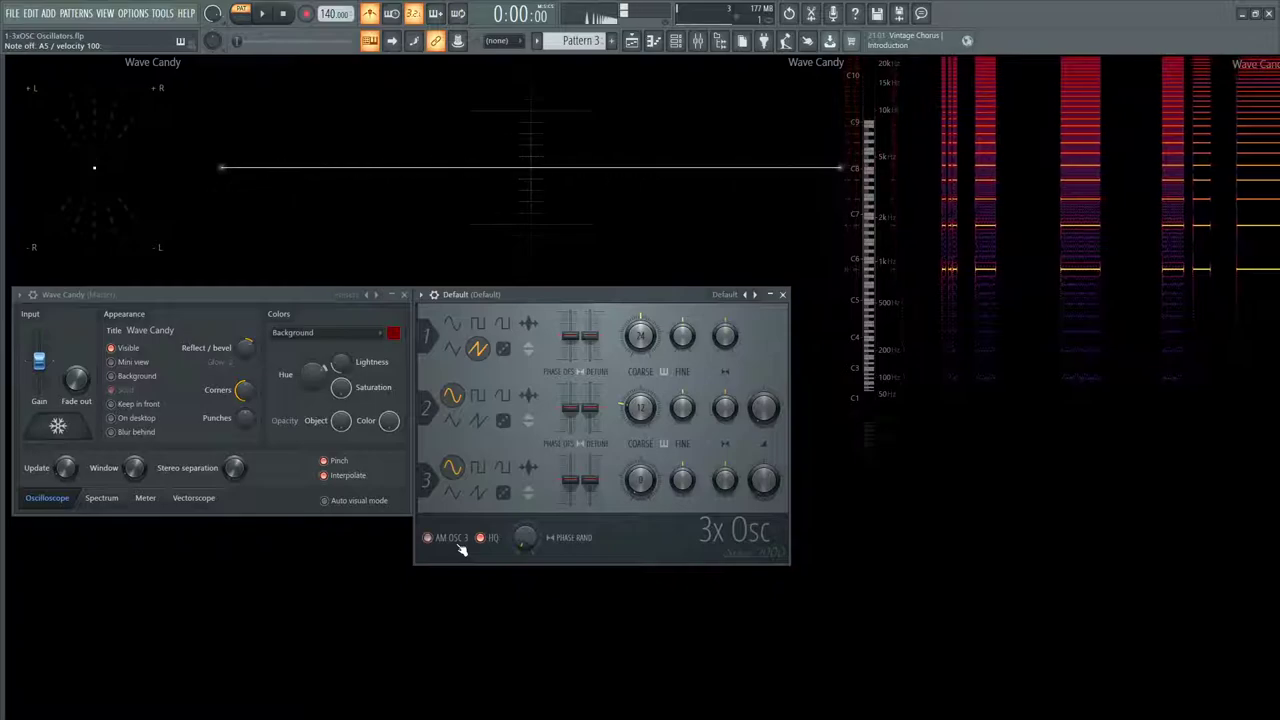
key("n")
left_click(481, 538)
left_click(432, 538)
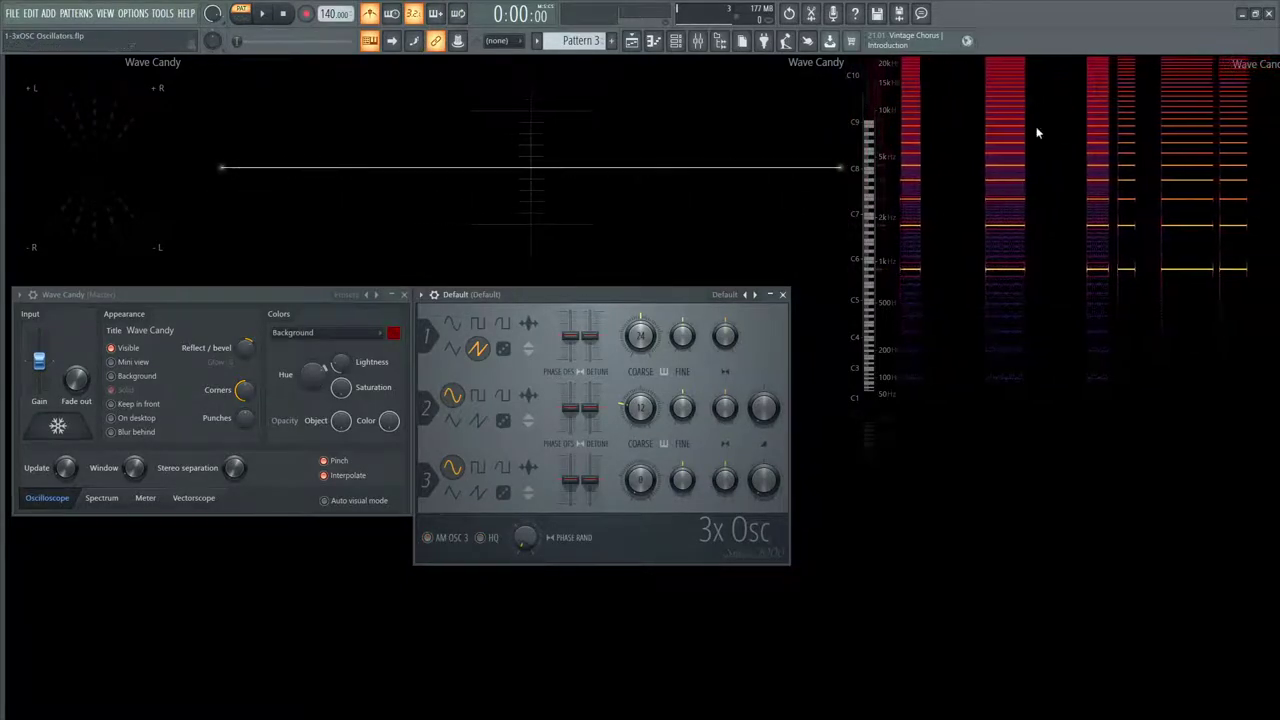
Step: Compare the A5 note's spectrum with HQ mode off and on, leaving HQ off
key("n")
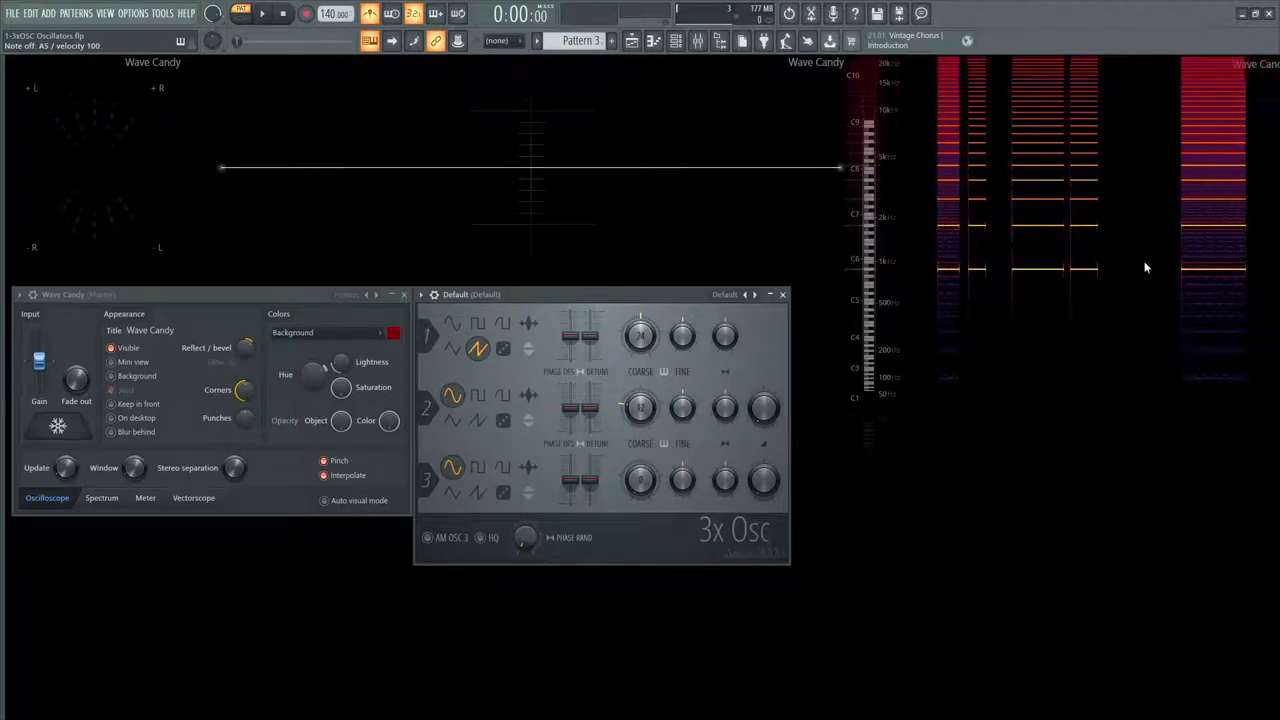
left_click(480, 537)
key("n")
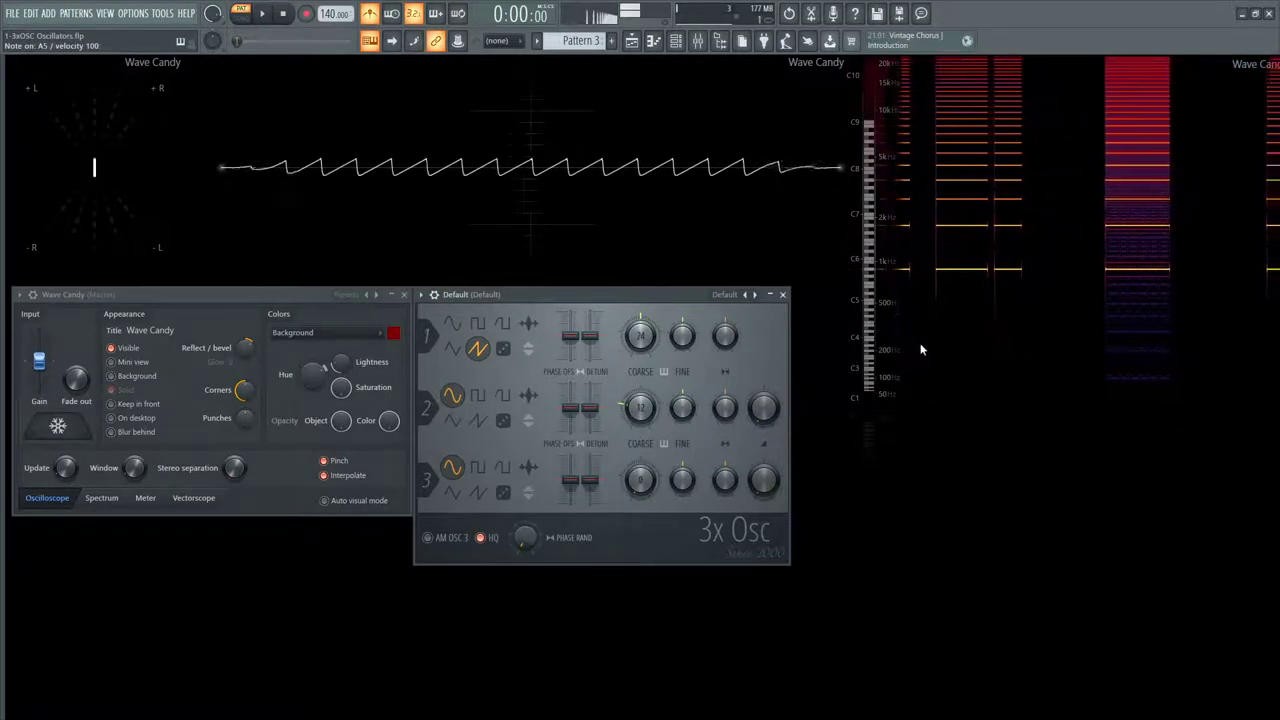
left_click(493, 539)
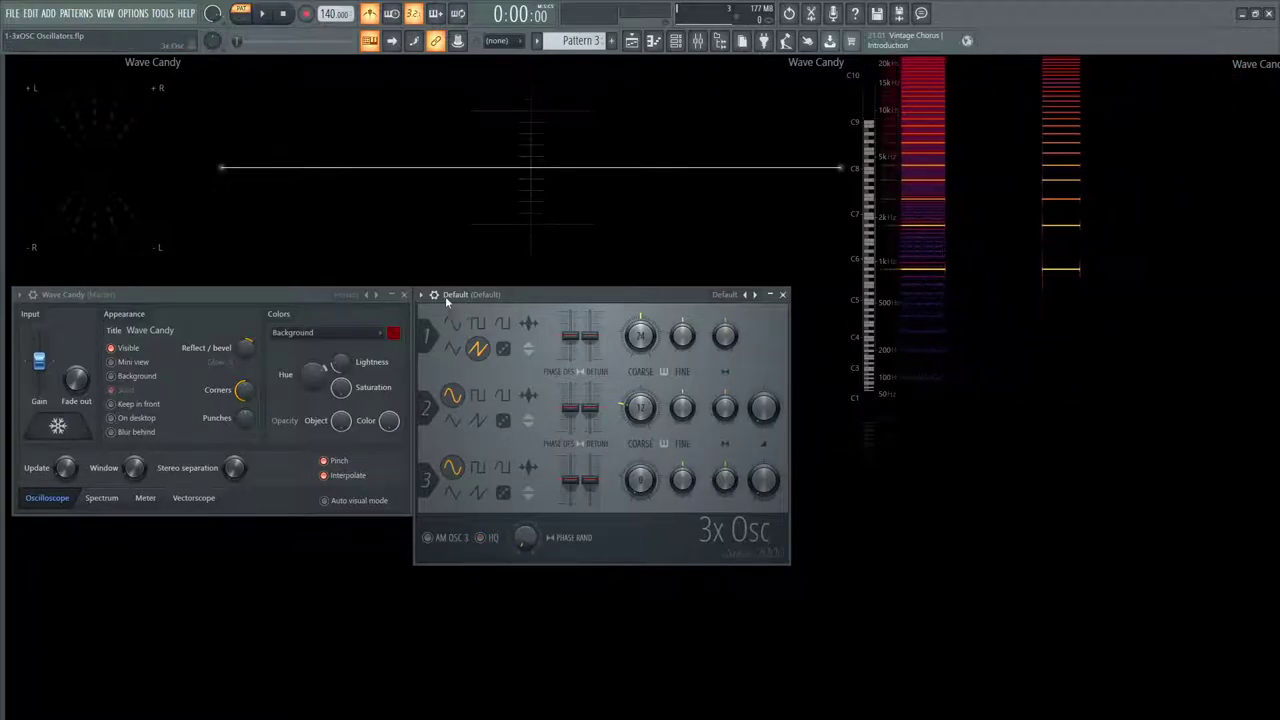
Step: Reset 3x Osc to its Default preset and freeze the Wave Candy display while a sine note plays
left_click(725, 294)
left_click(740, 305)
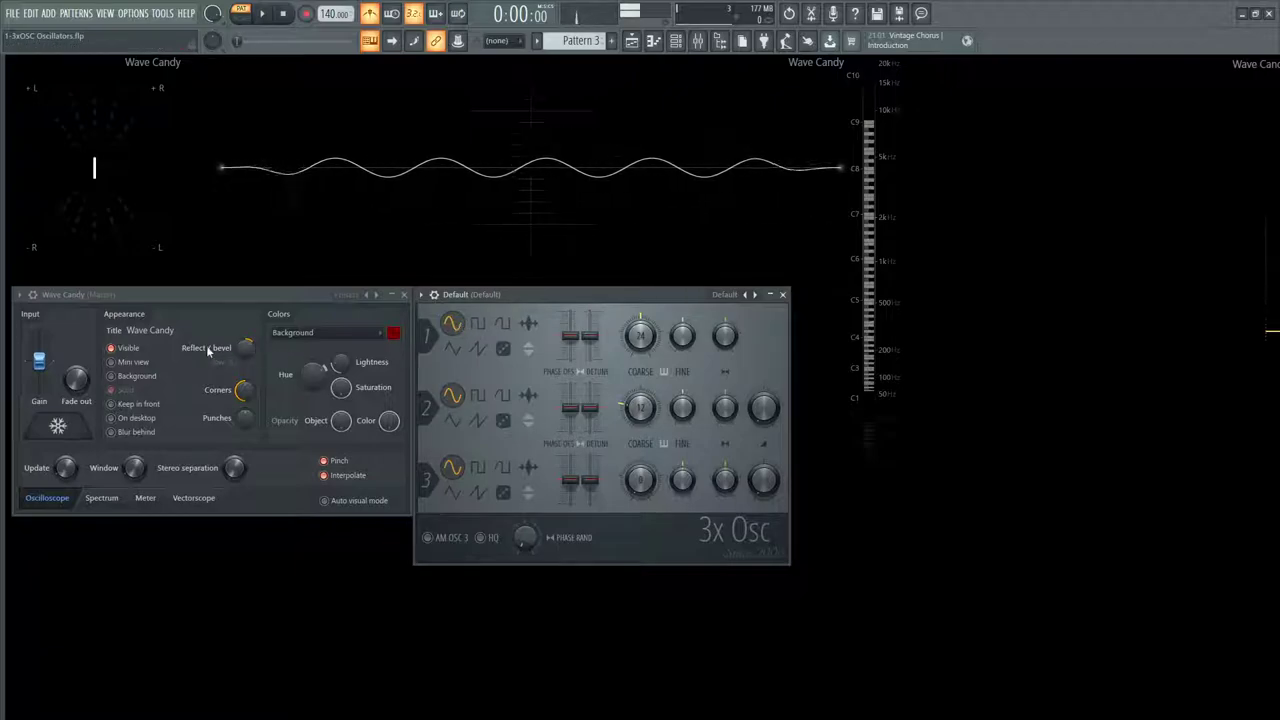
left_click(78, 439)
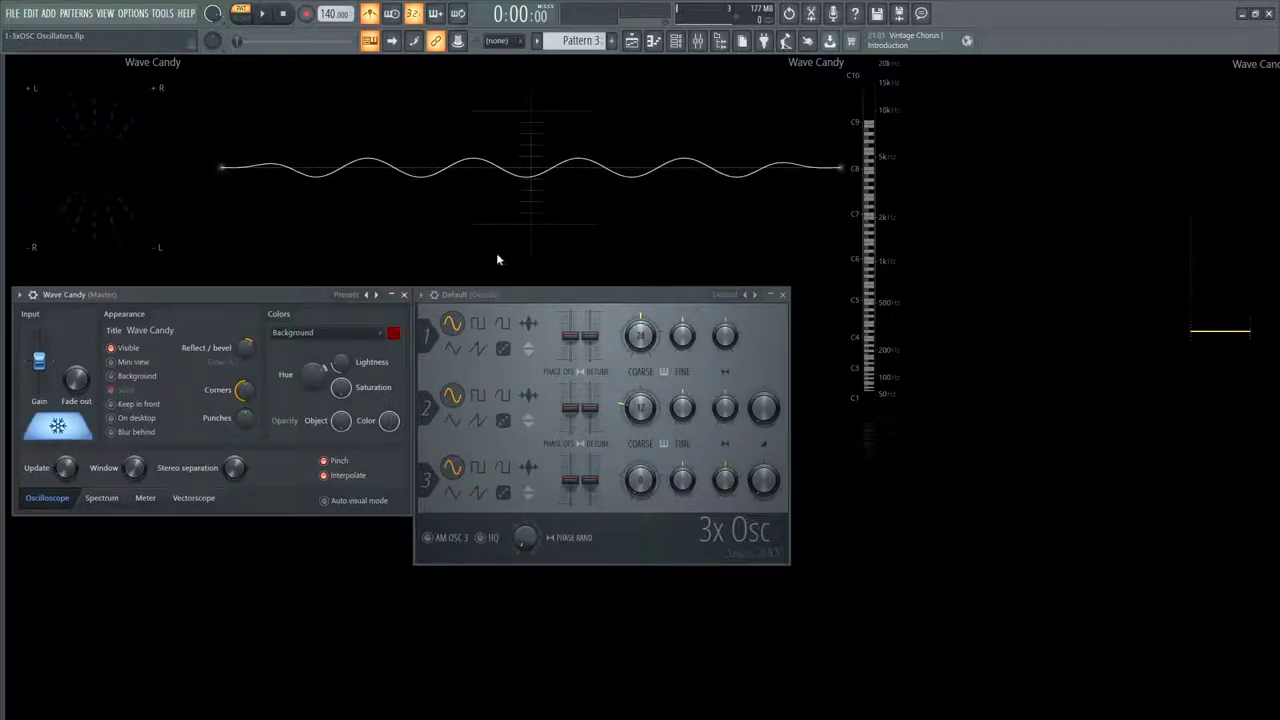
Step: Audition oscillator 1's other built-in shapes, from square through triangle and sawtooth to noise, watching each waveform on the oscilloscope
left_click(477, 323)
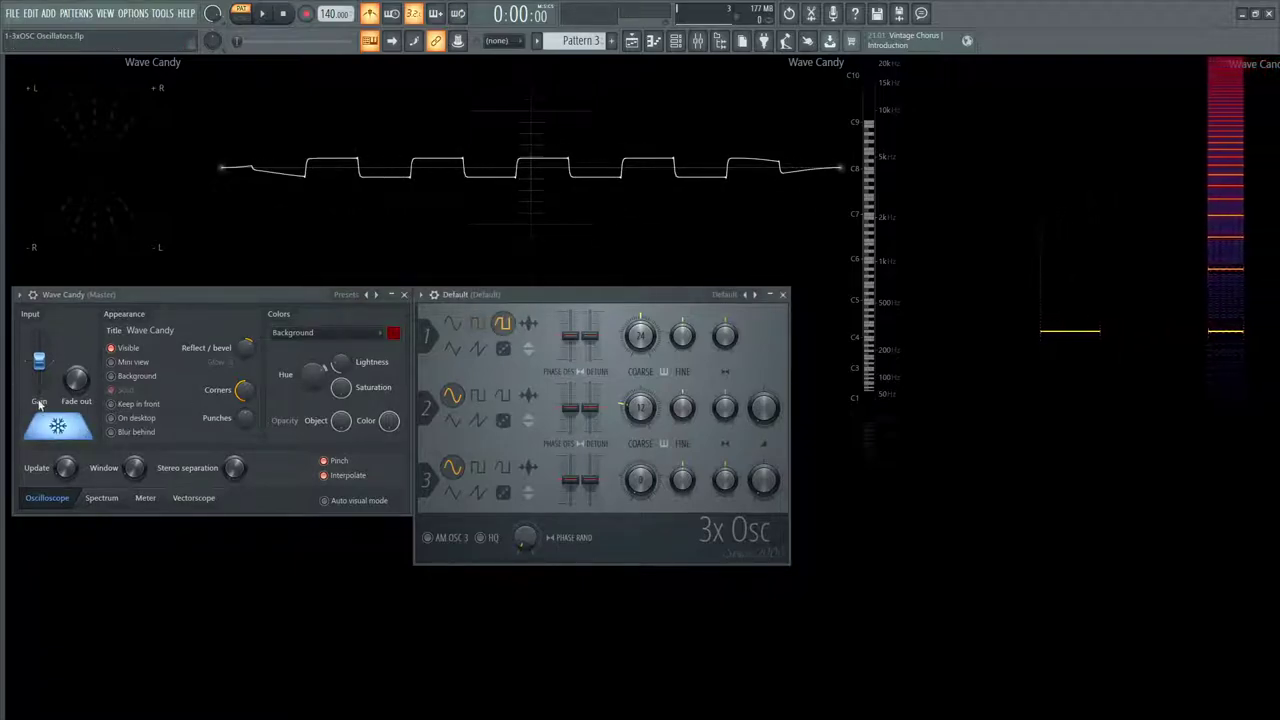
left_click(502, 323)
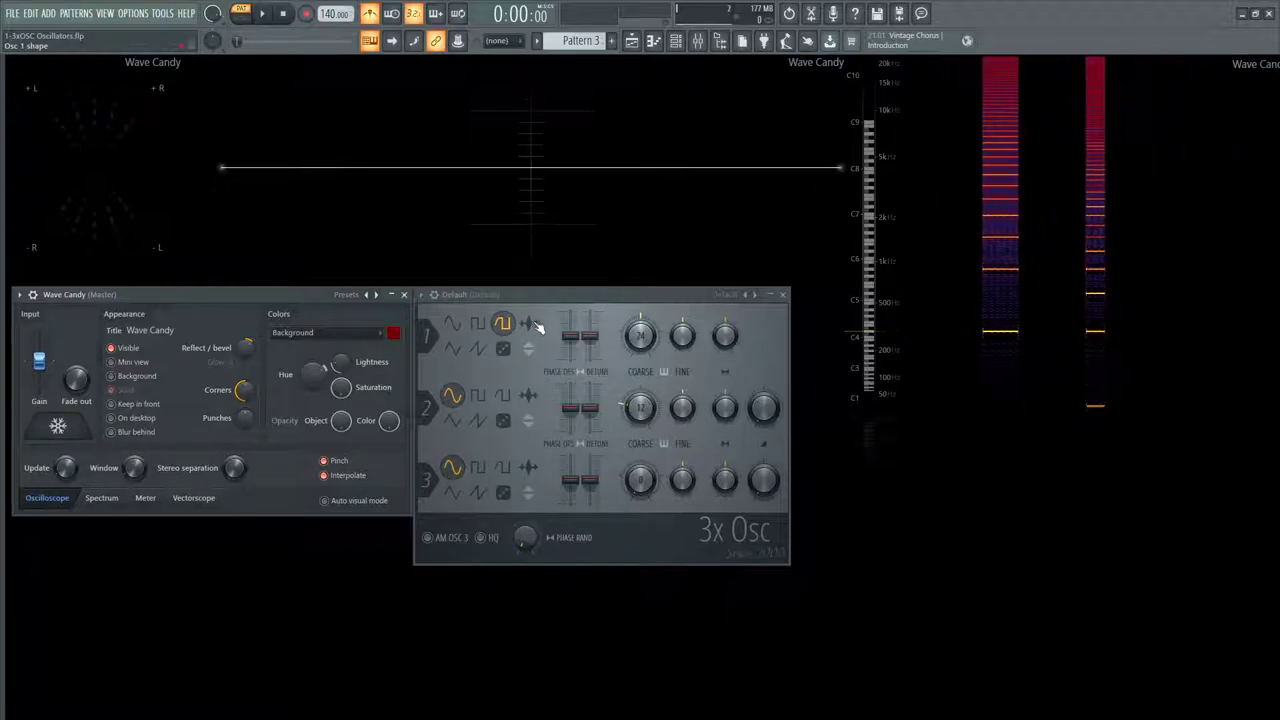
left_click(452, 348)
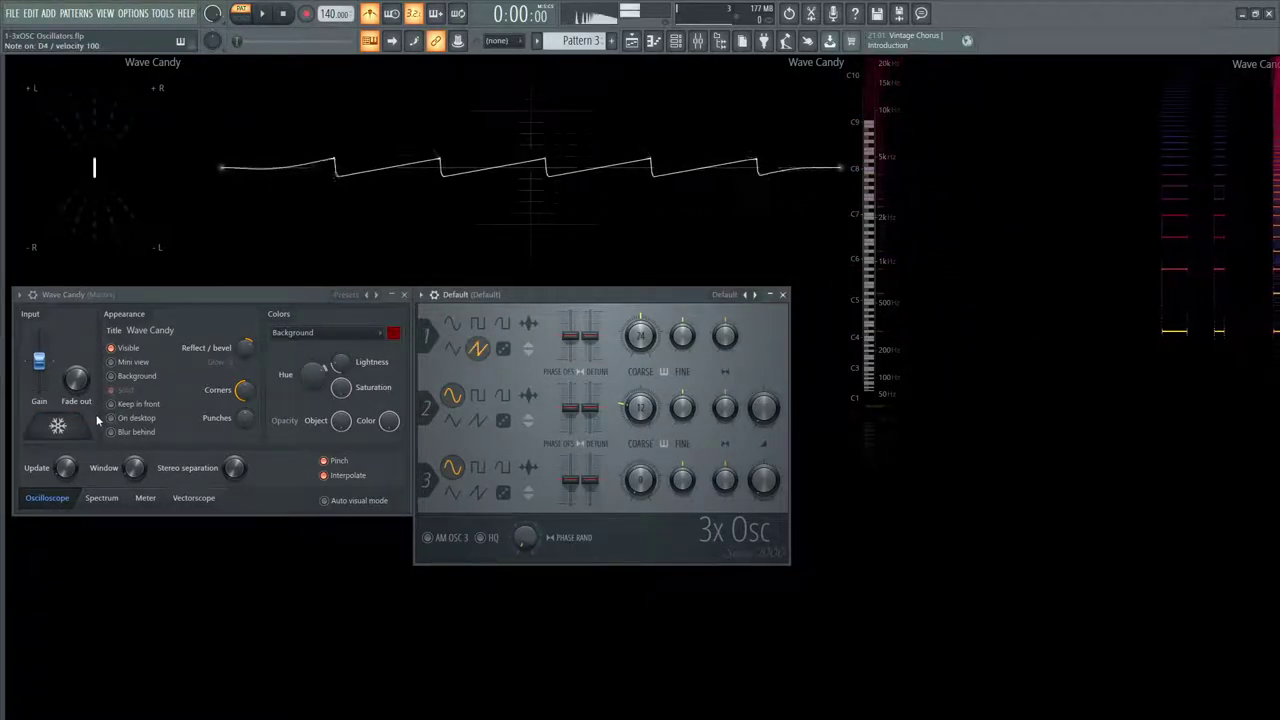
left_click(504, 355)
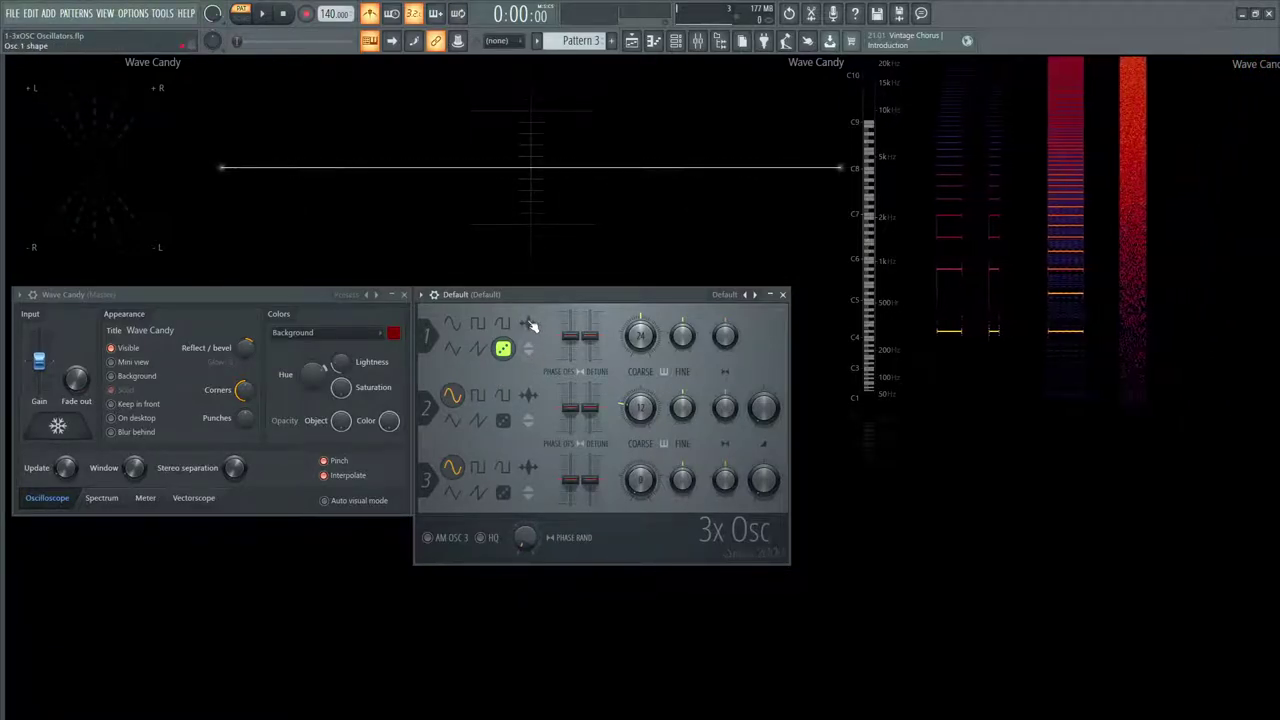
Step: Show the detailed settings, check the channel's loaded sample, and play oscillator 1 with the custom sample shape
left_click(434, 294)
left_click(459, 317)
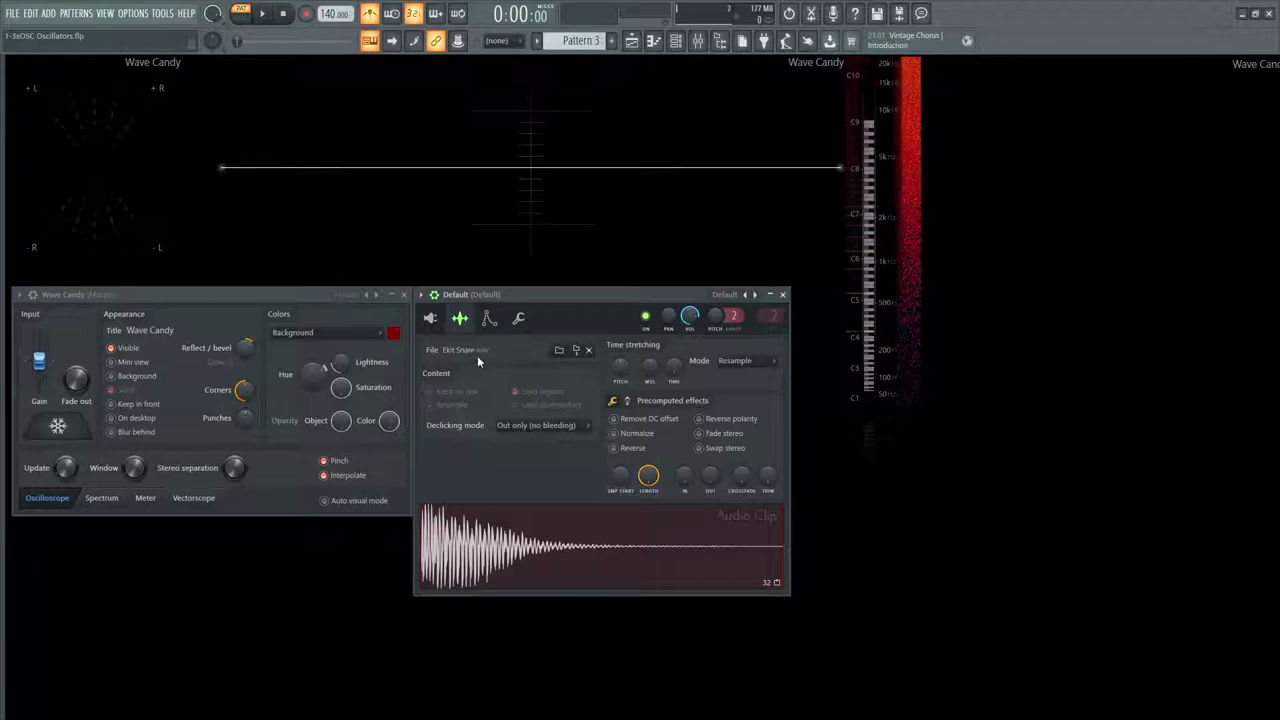
key("v")
left_click(430, 317)
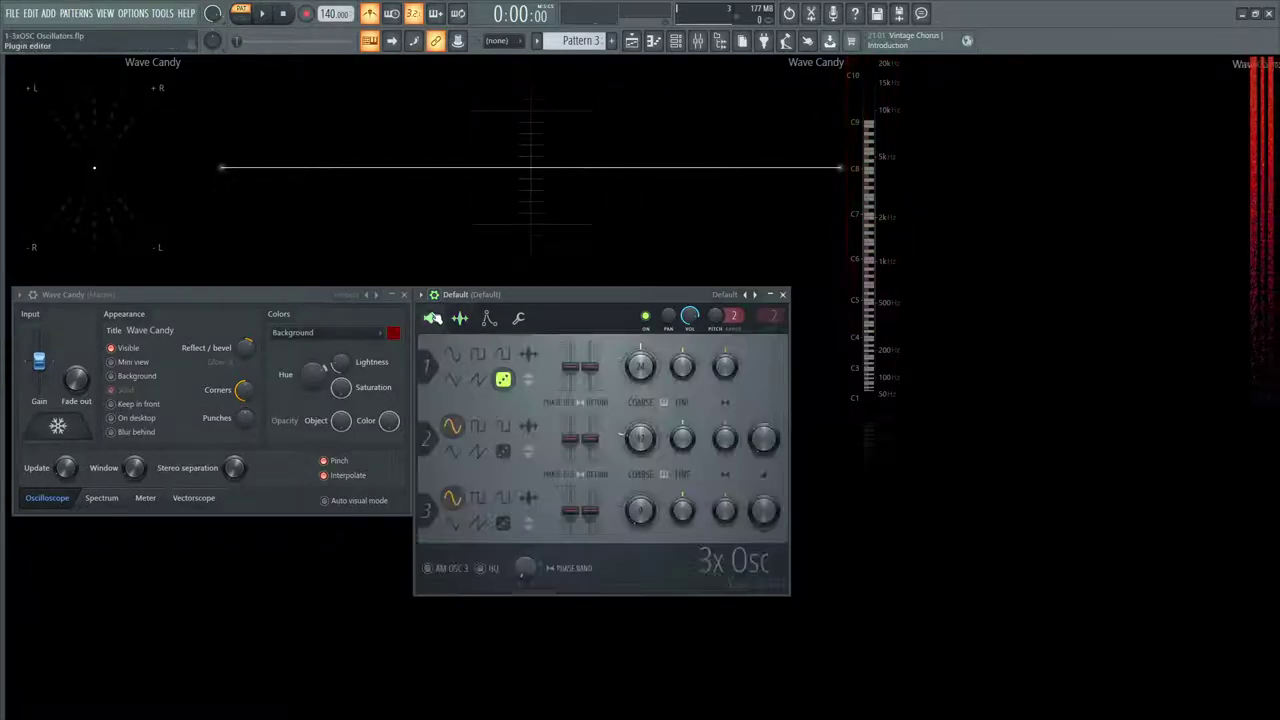
key("v")
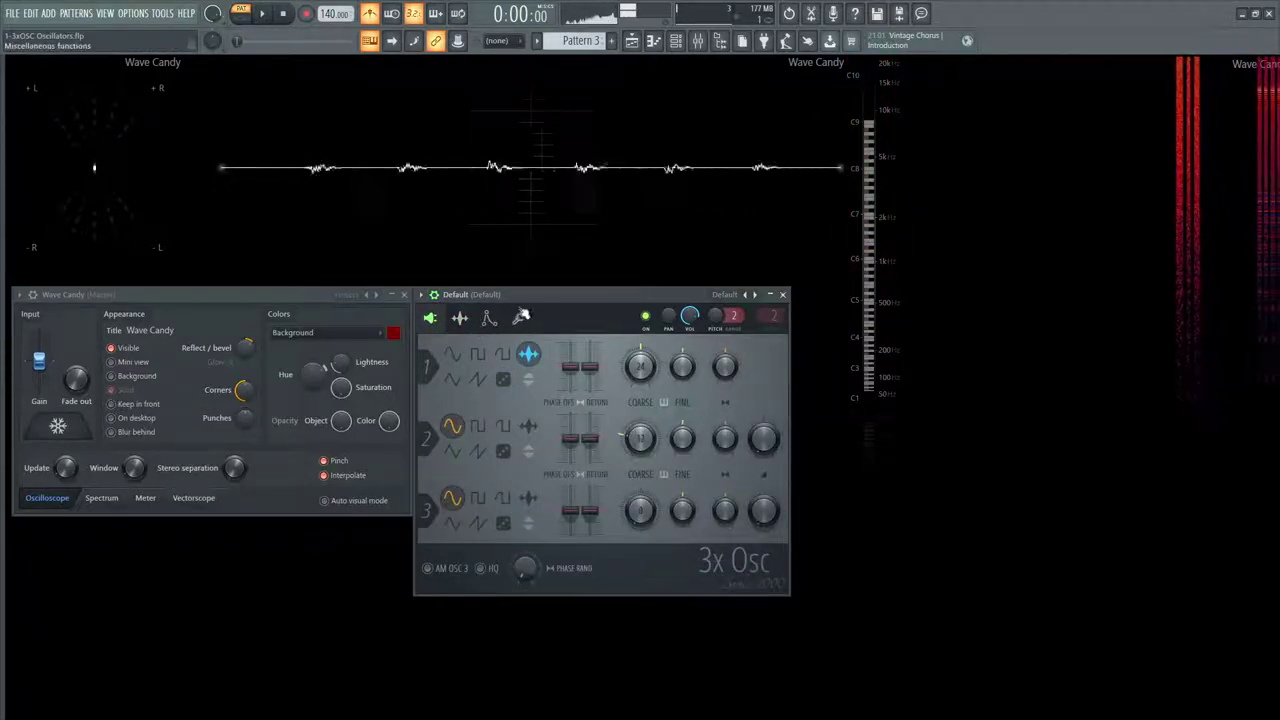
Step: Load 909 Rim from the Snares pack as the channel's sample and play a few notes with it
left_click(464, 318)
key("alt+F8")
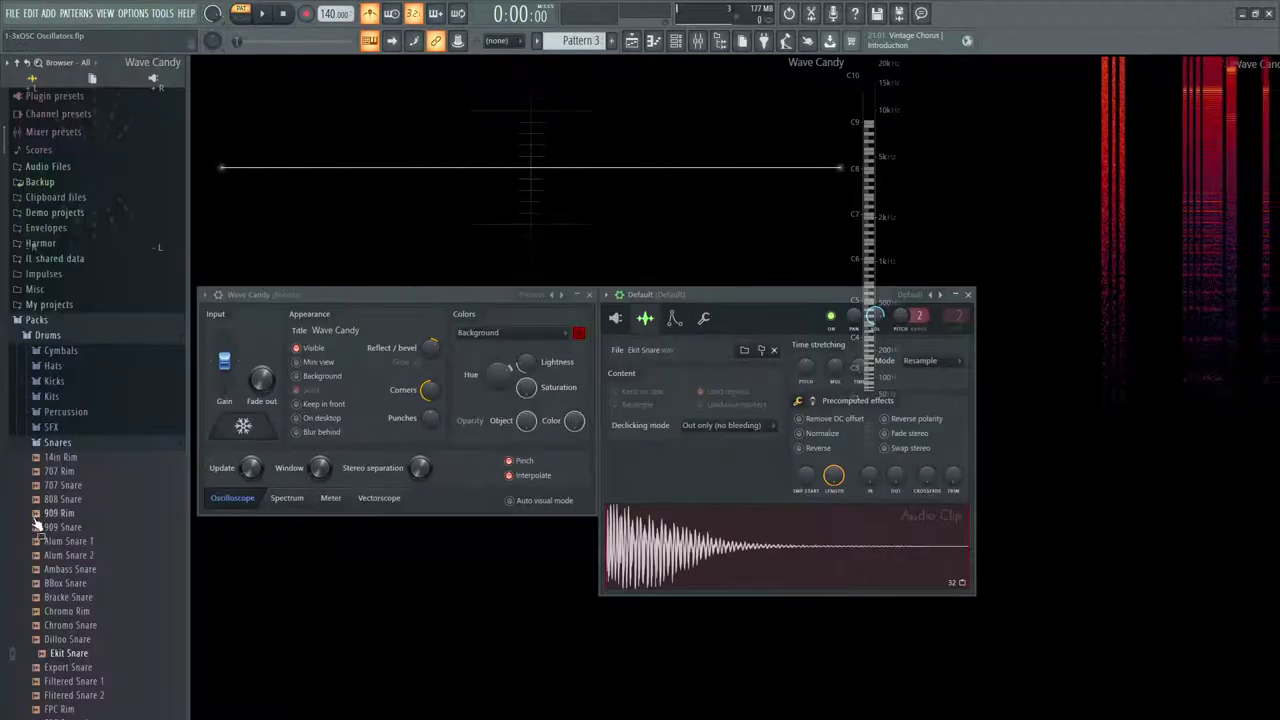
left_click_drag(62, 522, 527, 515)
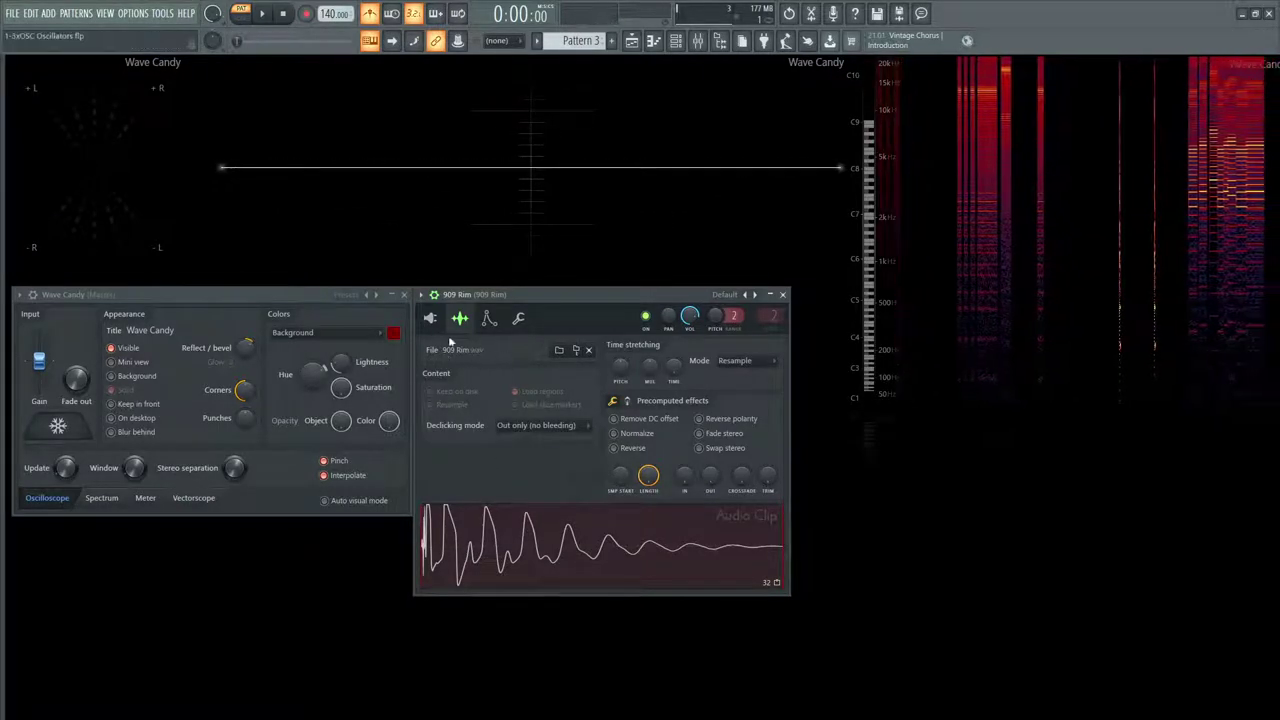
key("c")
key("c")
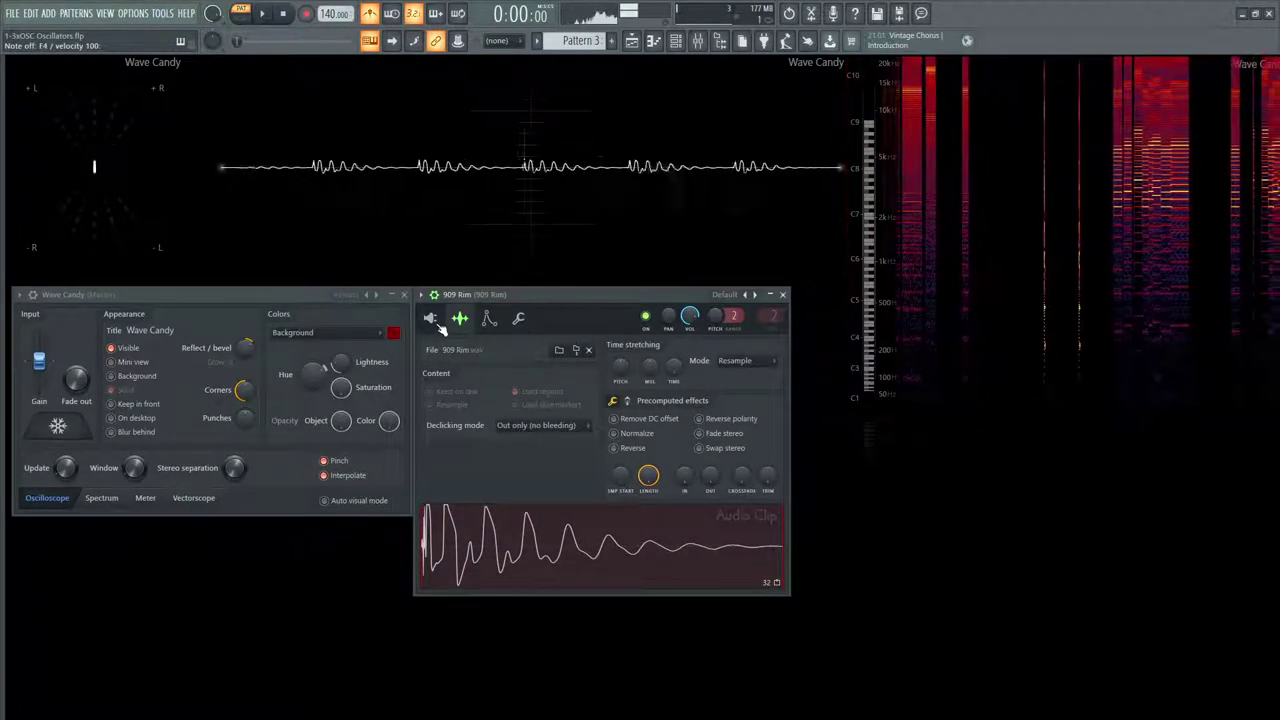
key("v")
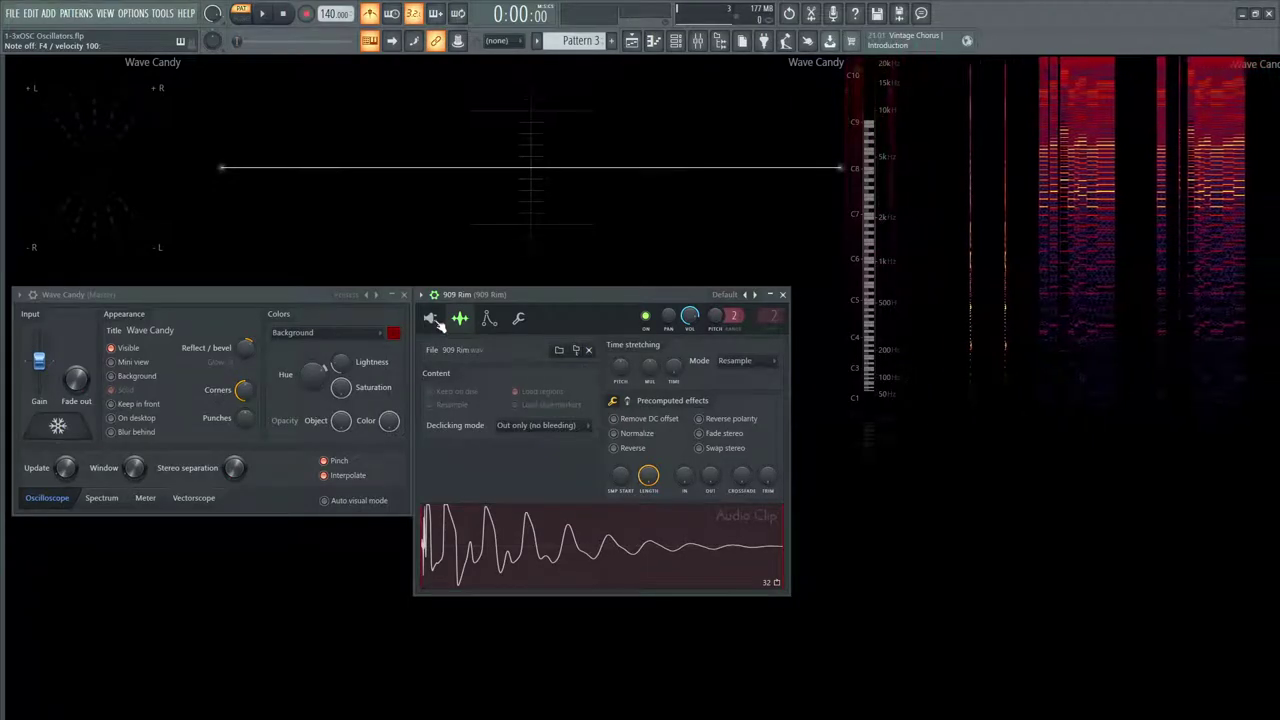
Step: Return oscillator 1 to a sine wave and compare its sound with inversion on and off, leaving it off
left_click(432, 320)
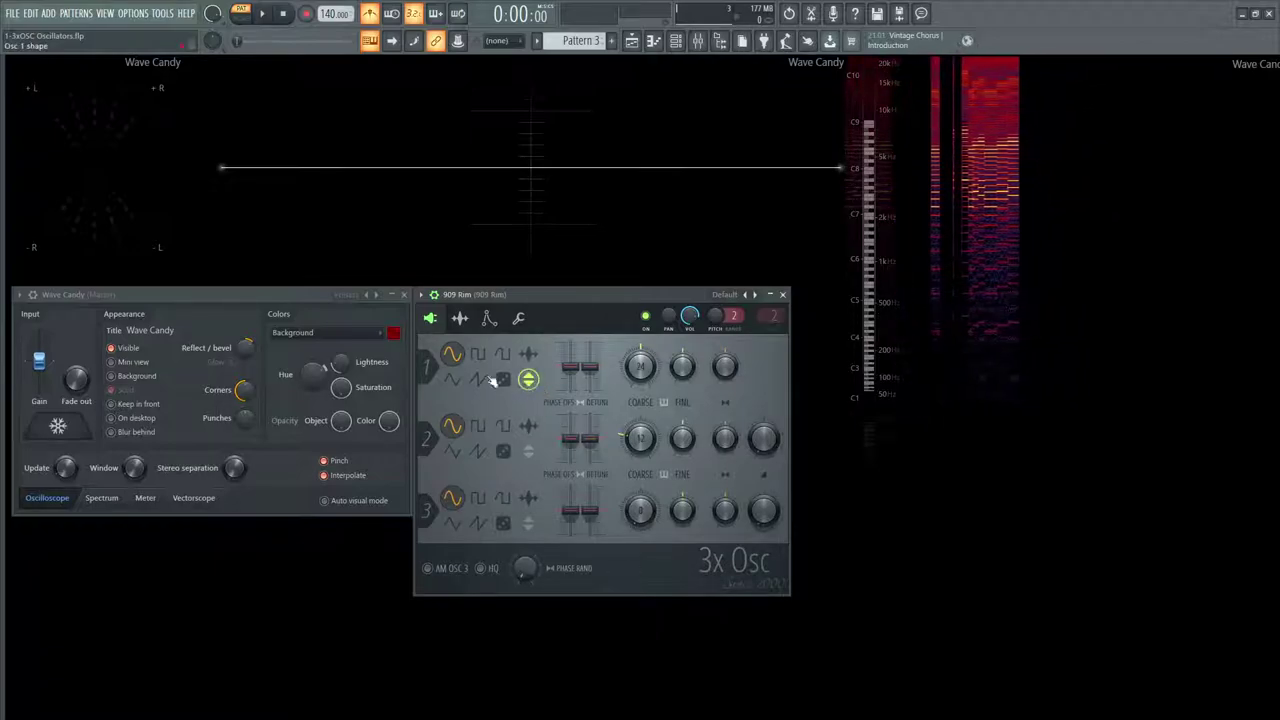
key("v")
left_click(531, 381)
left_click(532, 381)
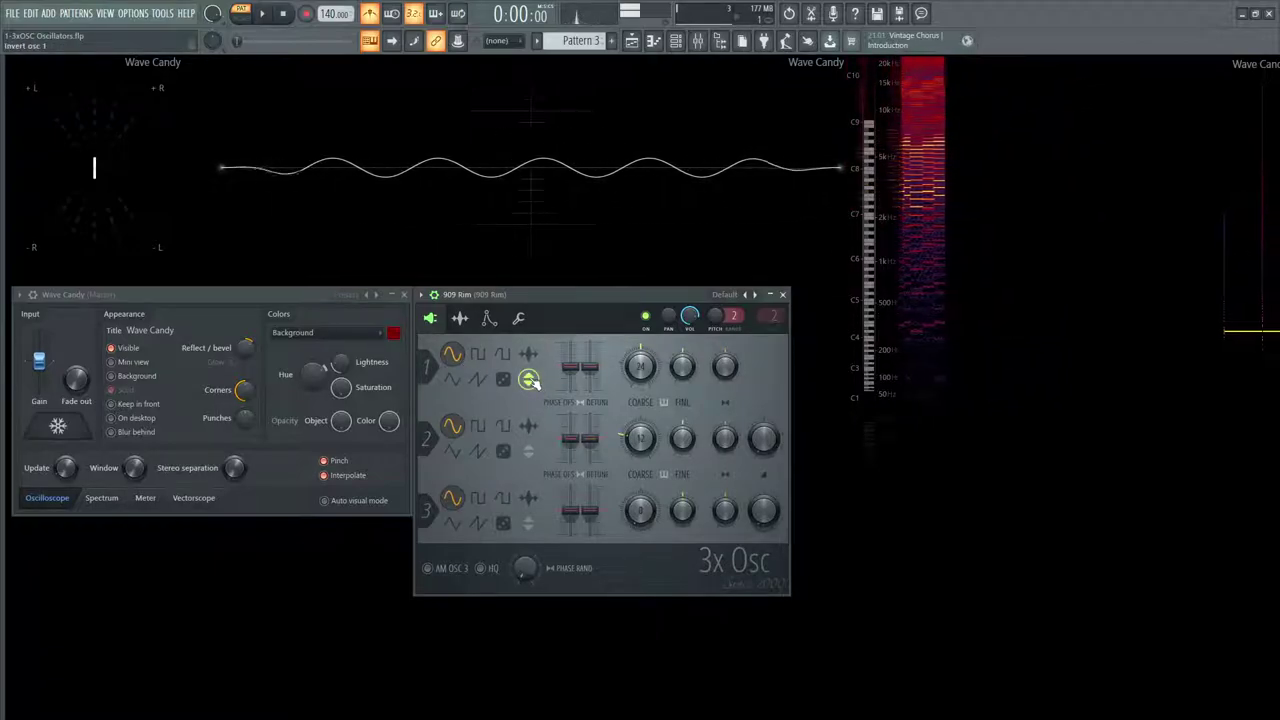
left_click(531, 381)
key("x")
left_click(531, 381)
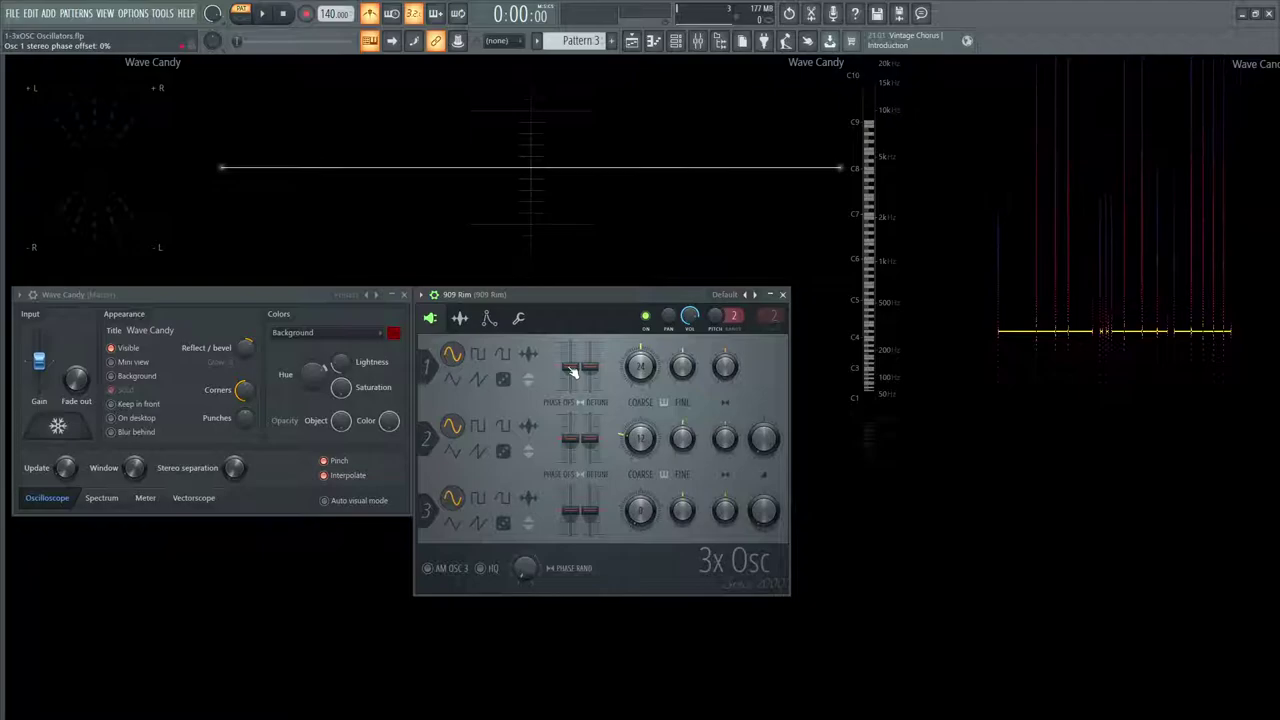
Step: Play a sine note and set oscillator 1's stereo phase offset to 16%
key("x")
left_click_drag(570, 367, 574, 364)
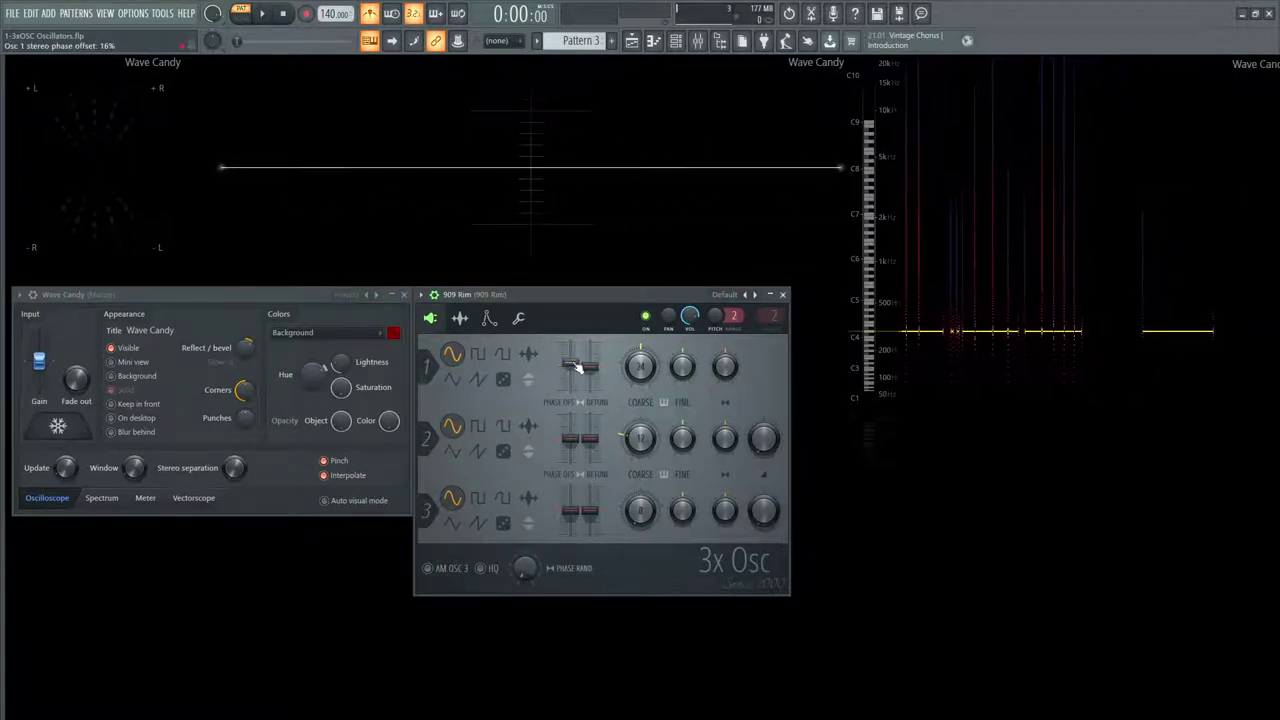
Step: Play notes while shifting oscillator 1's stereo detune, reset the detune to zero cents, and switch the oscillator to a triangle wave
key("x")
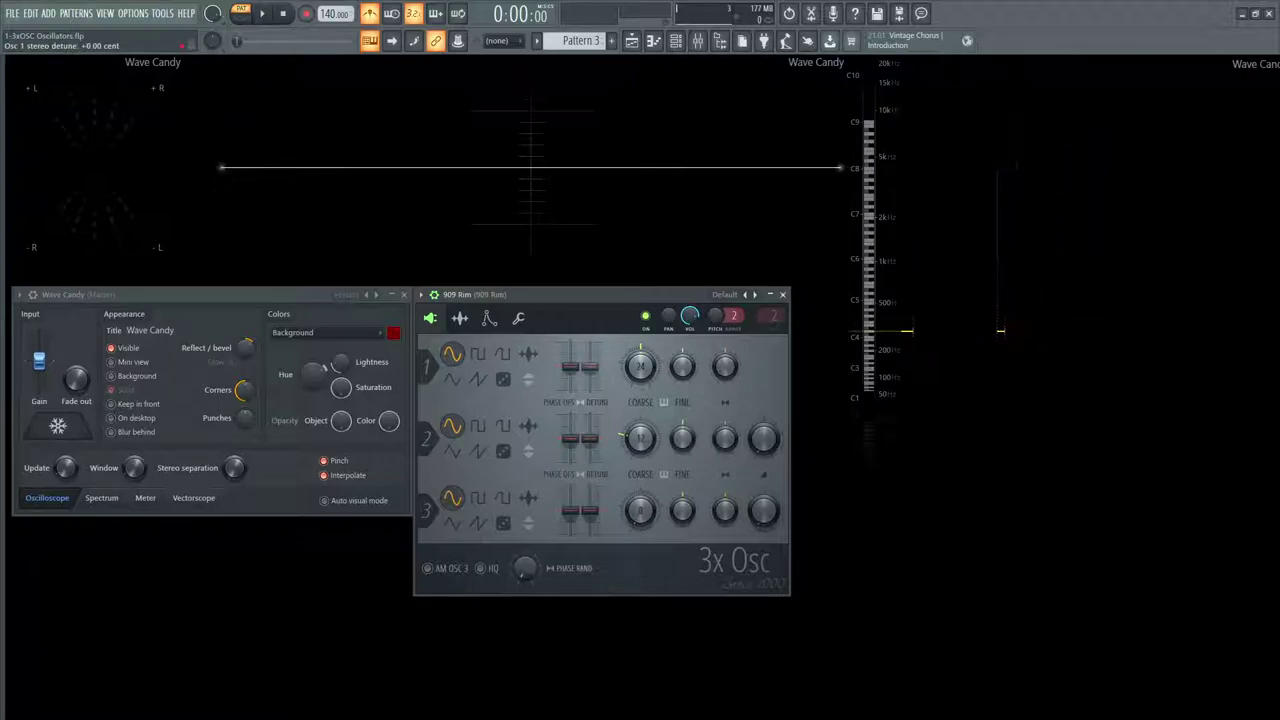
left_click_drag(594, 366, 590, 378)
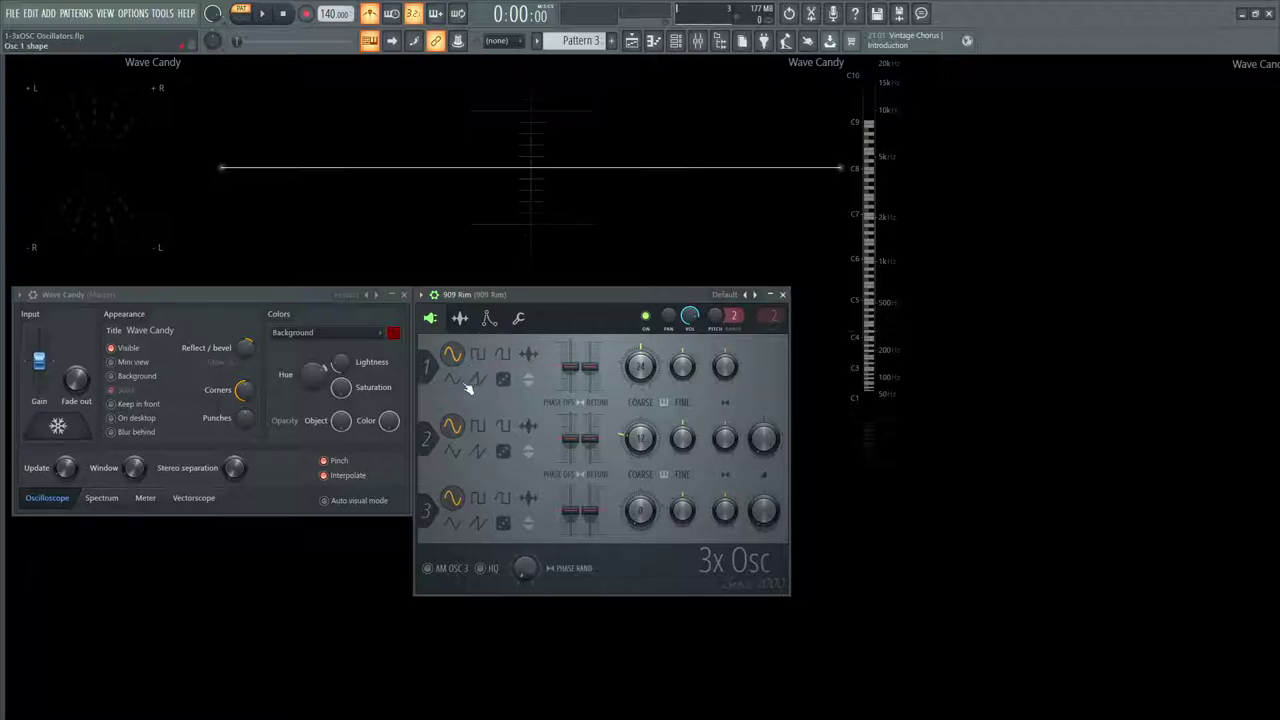
mouse_move(586, 345)
left_mouse_down()
mouse_move(590, 392)
mouse_move(590, 345)
mouse_move(590, 366)
left_mouse_up()
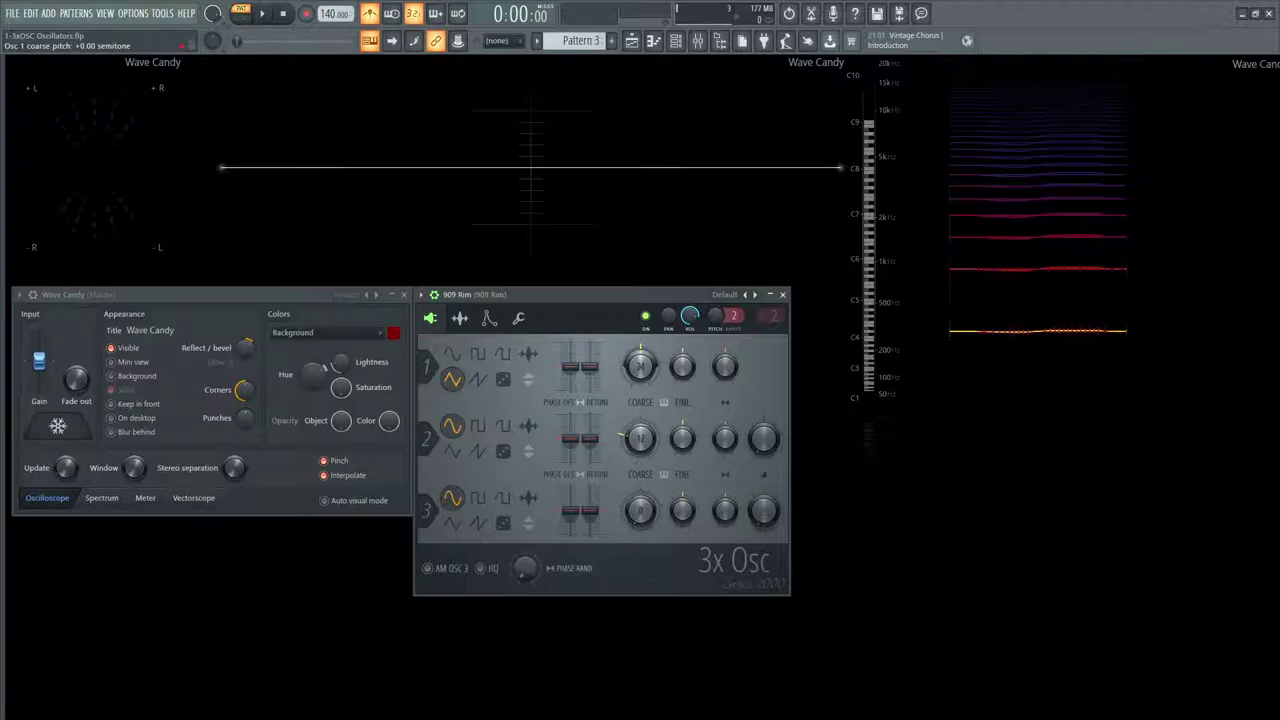
Step: Try raising oscillator 1's coarse pitch and lowering its fine pitch to -100 cents, restoring both to their defaults
left_click_drag(640, 366, 640, 342)
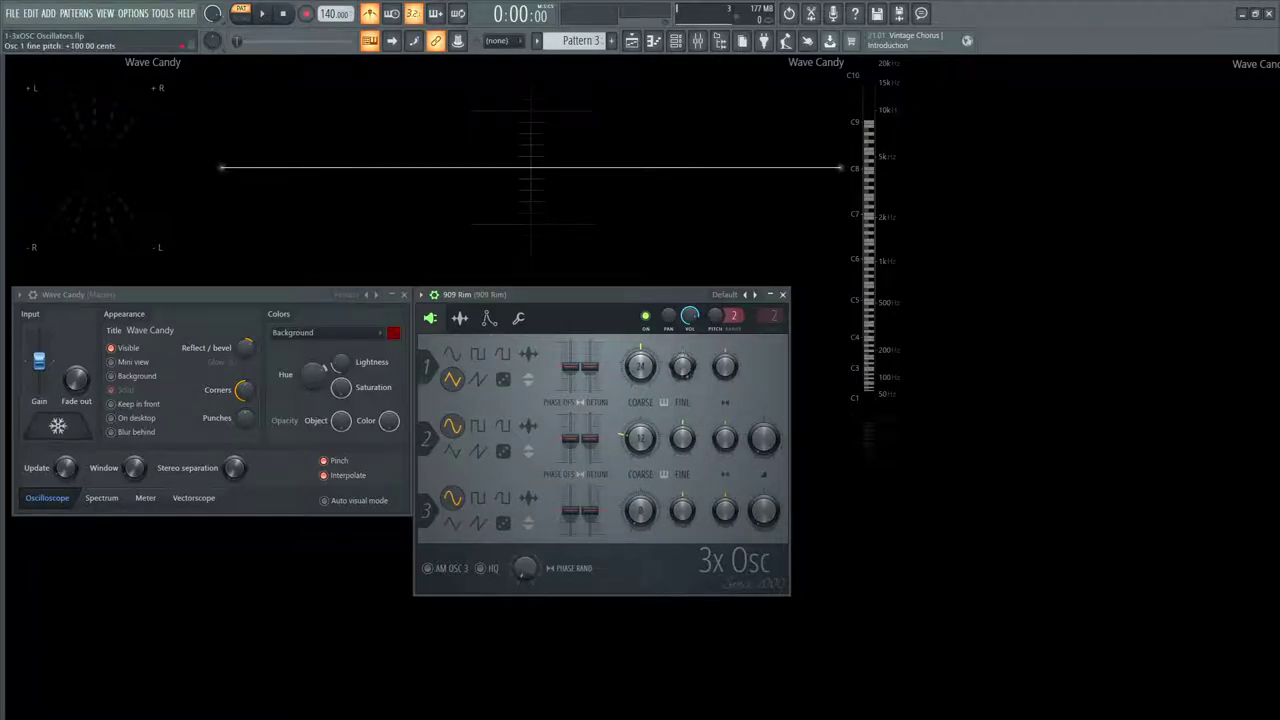
left_click_drag(682, 366, 682, 420)
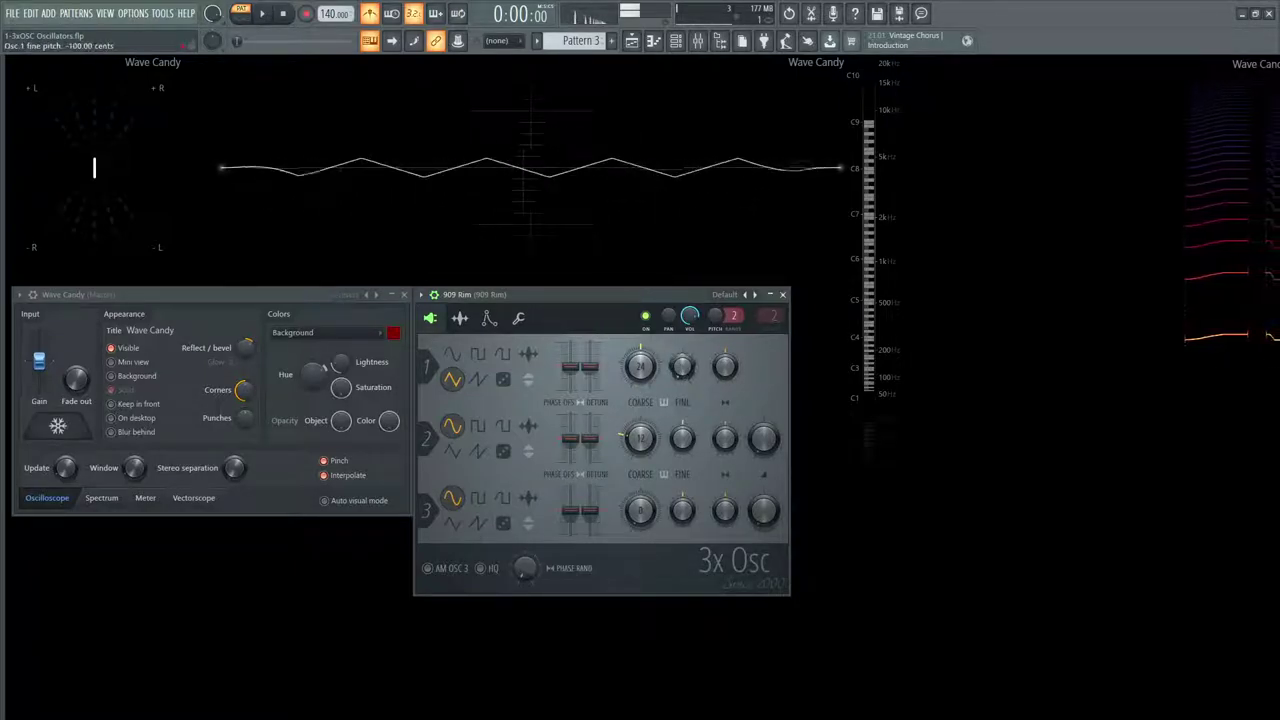
left_click(682, 372, "alt")
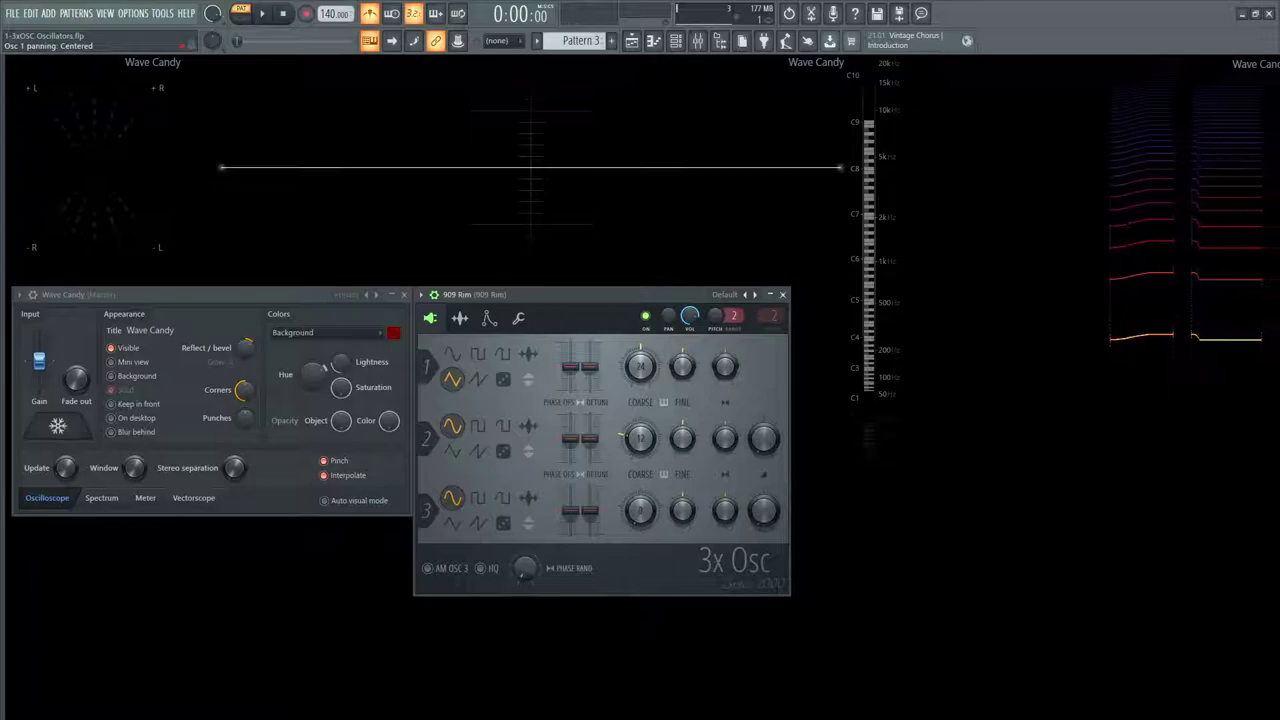
Step: Audition oscillator 1 panned away from the centre, and adjust the mix levels of oscillators 2 and 3 while playing a note
left_click_drag(725, 366, 725, 420)
key("z")
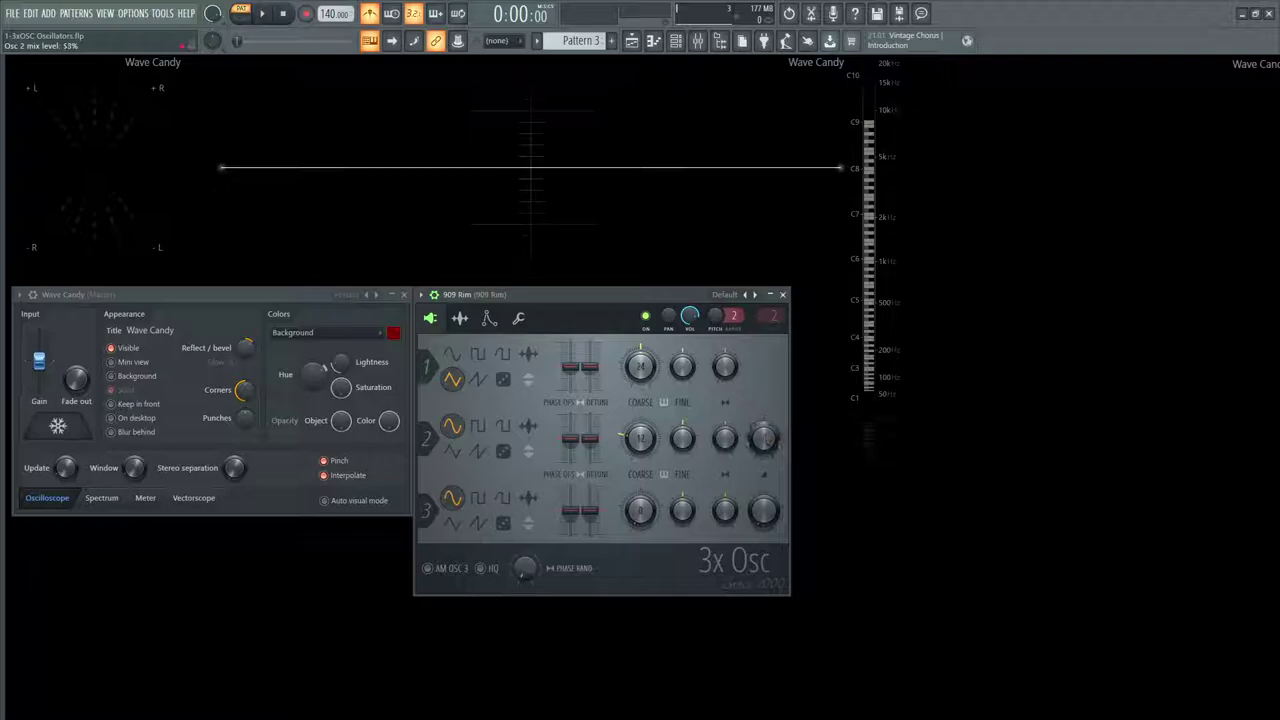
left_click_drag(764, 438, 764, 443)
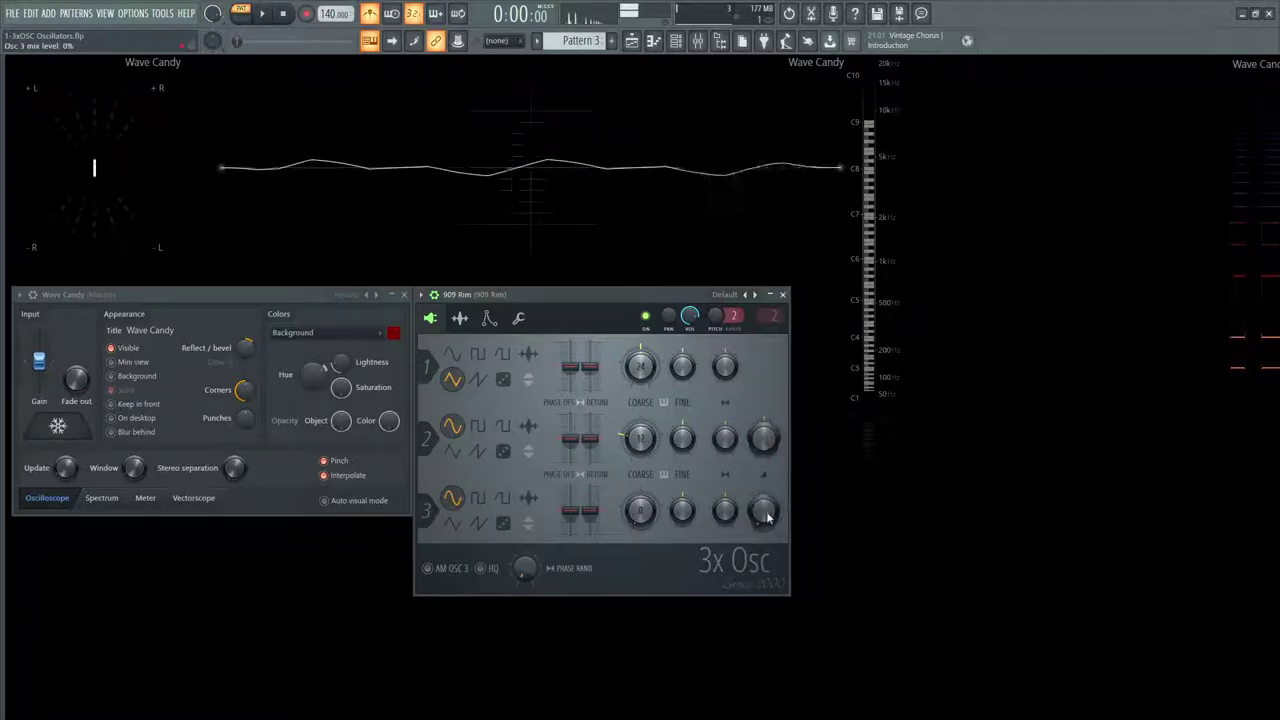
mouse_move(768, 517)
left_mouse_down()
mouse_move(768, 500)
mouse_move(768, 517)
left_mouse_up()
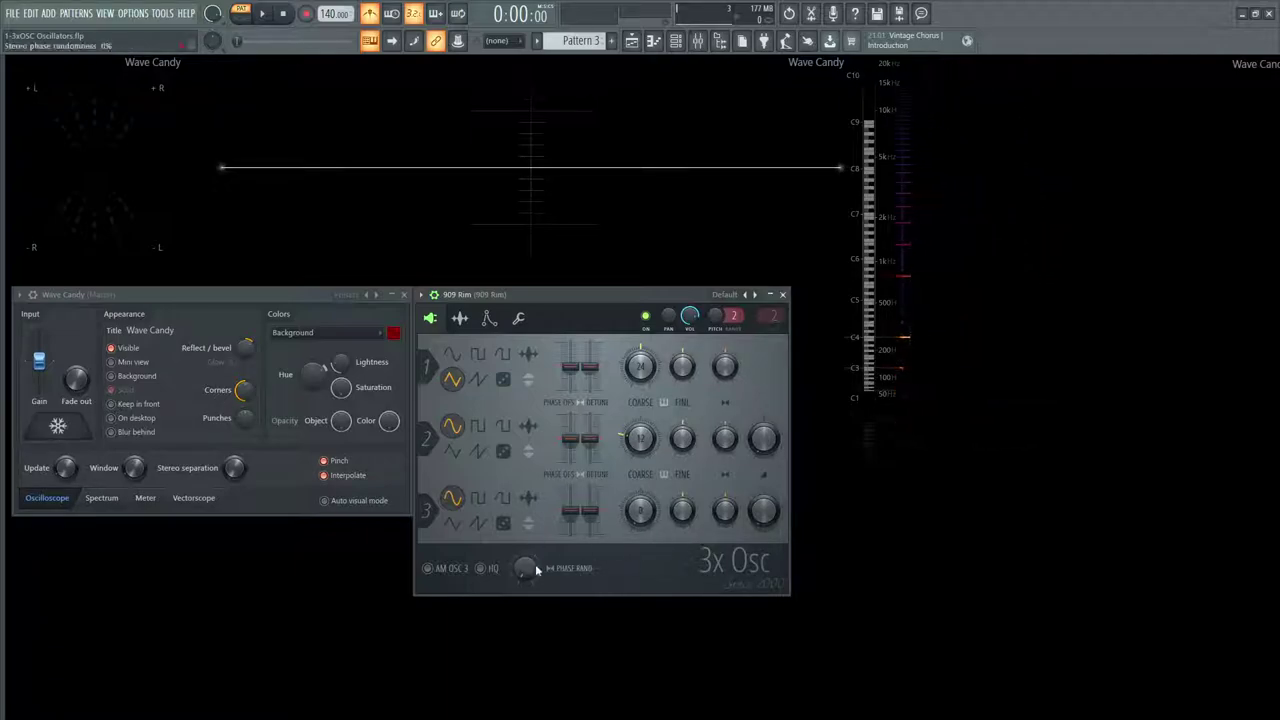
Step: Set all three oscillators to sawtooth and play notes to compare raised and lowered stereo phase randomness
key("z")
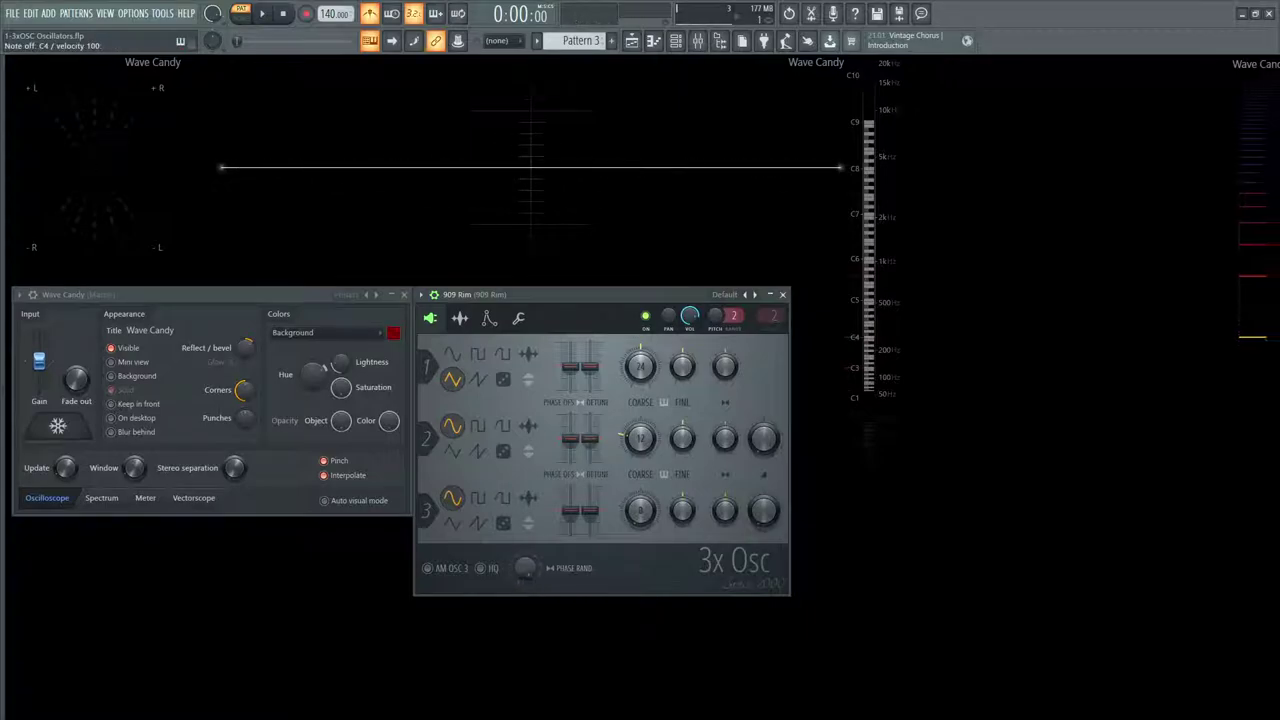
left_click(479, 381)
left_click(479, 453)
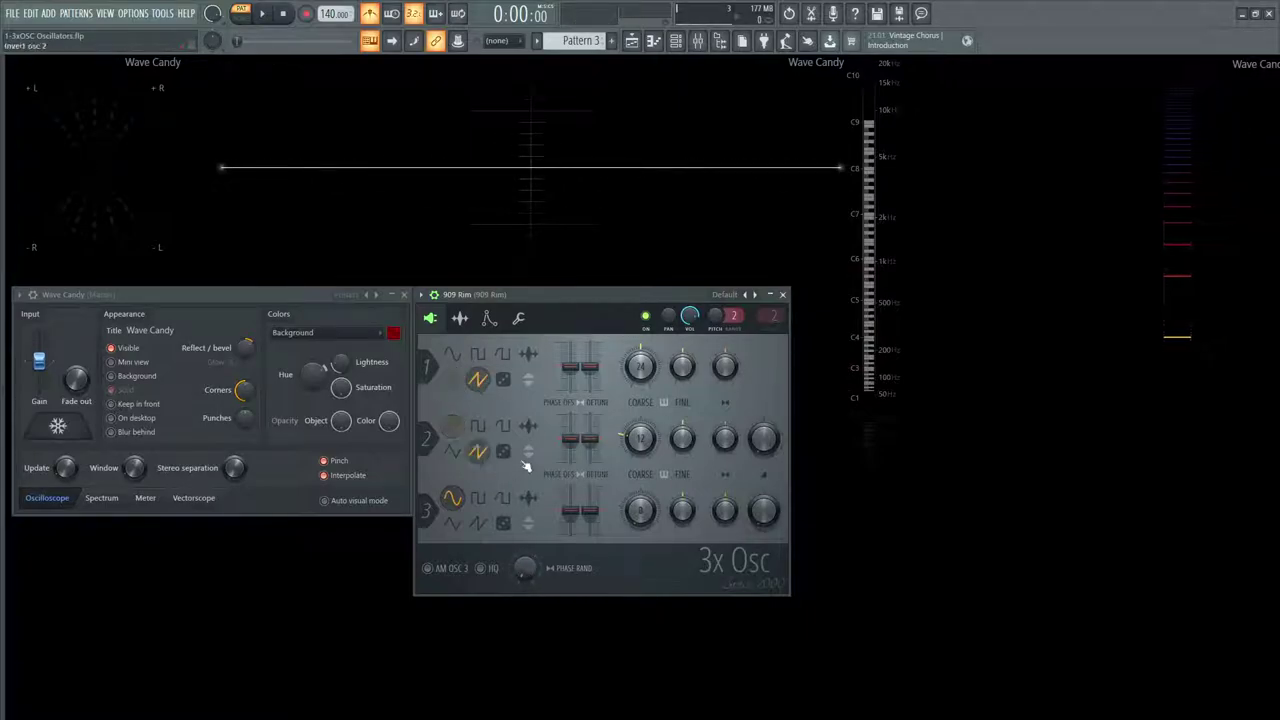
left_click(478, 522)
key("z")
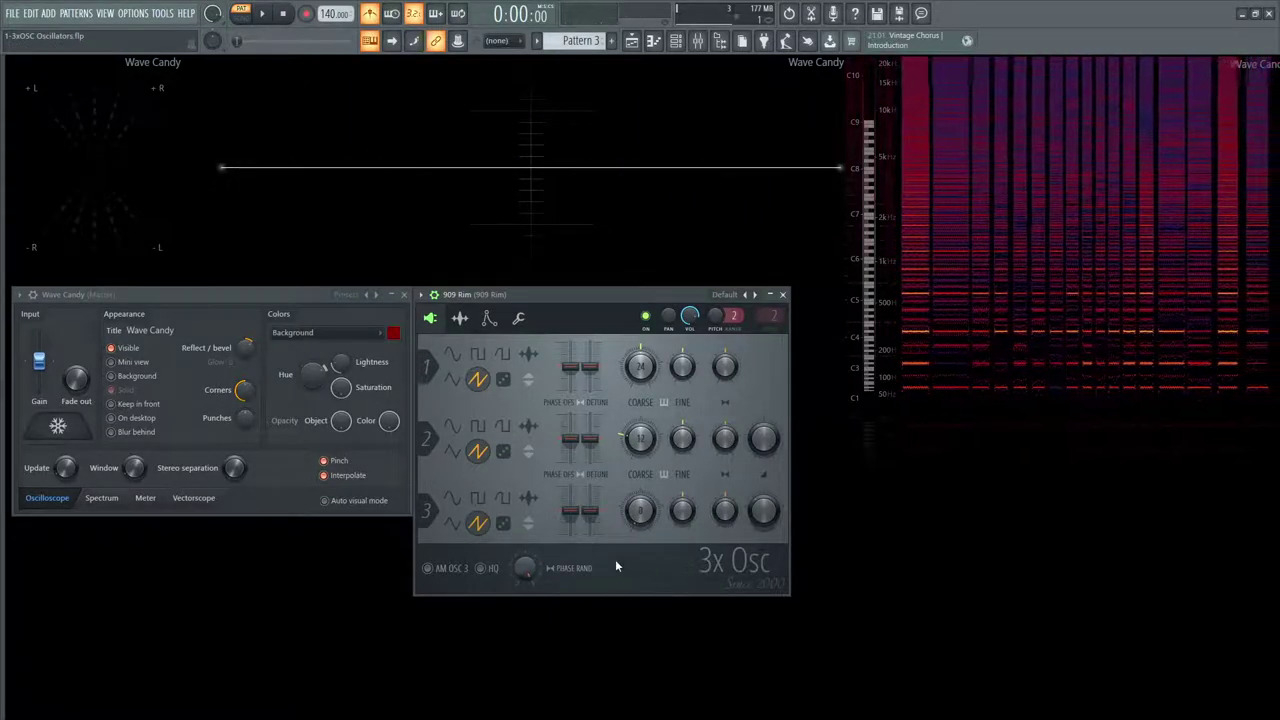
left_click_drag(528, 568, 530, 578)
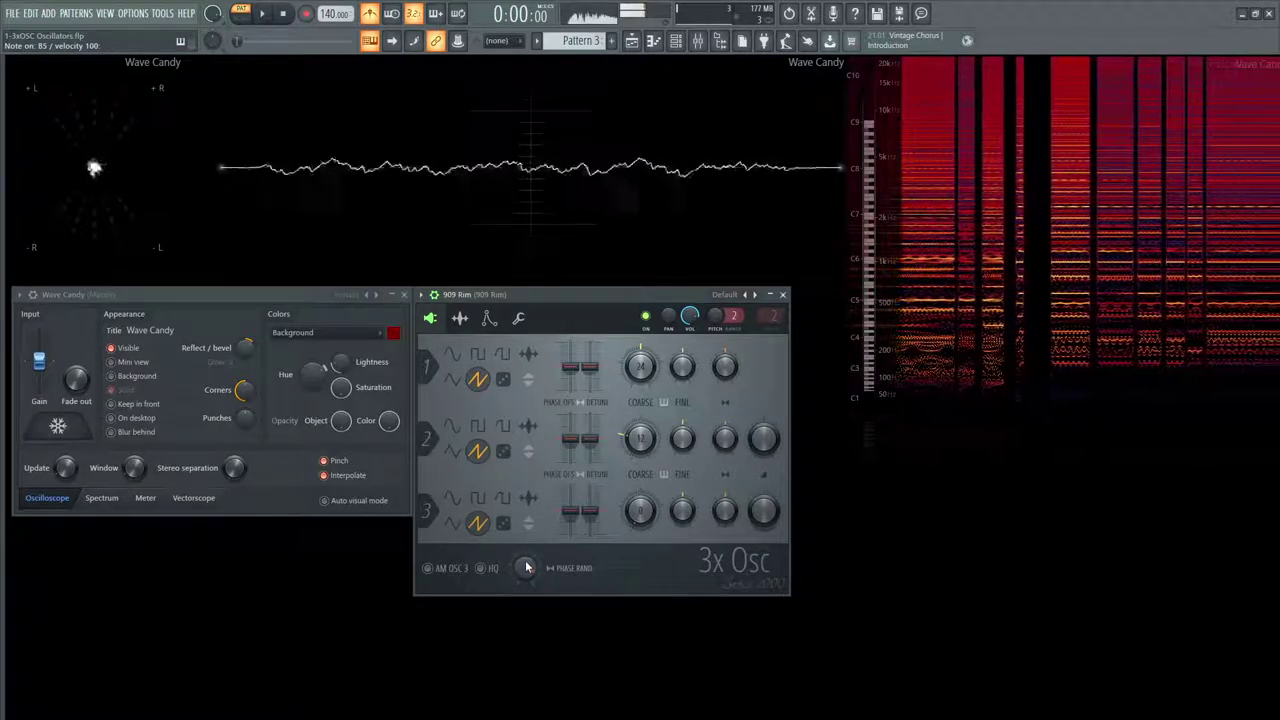
Step: Restore the Default preset and play notes with AM OSC 3 enabled while varying oscillator 3's mix level
left_click(725, 295)
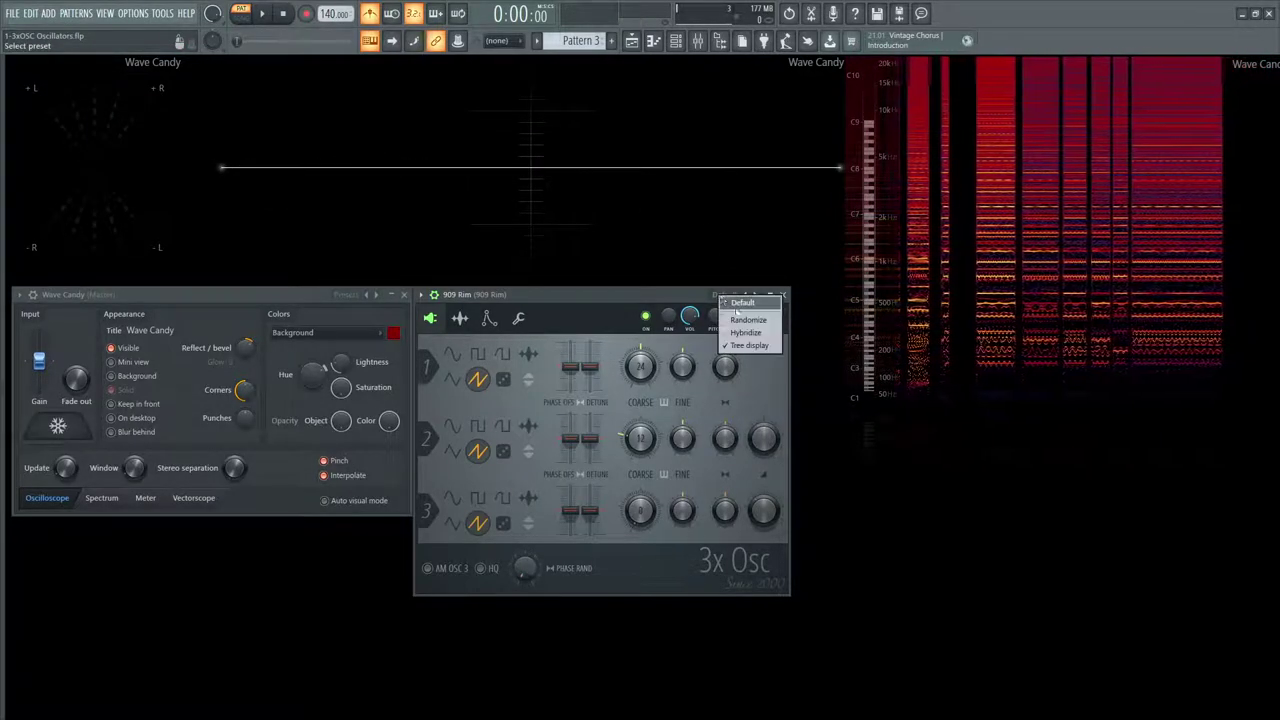
left_click(752, 303)
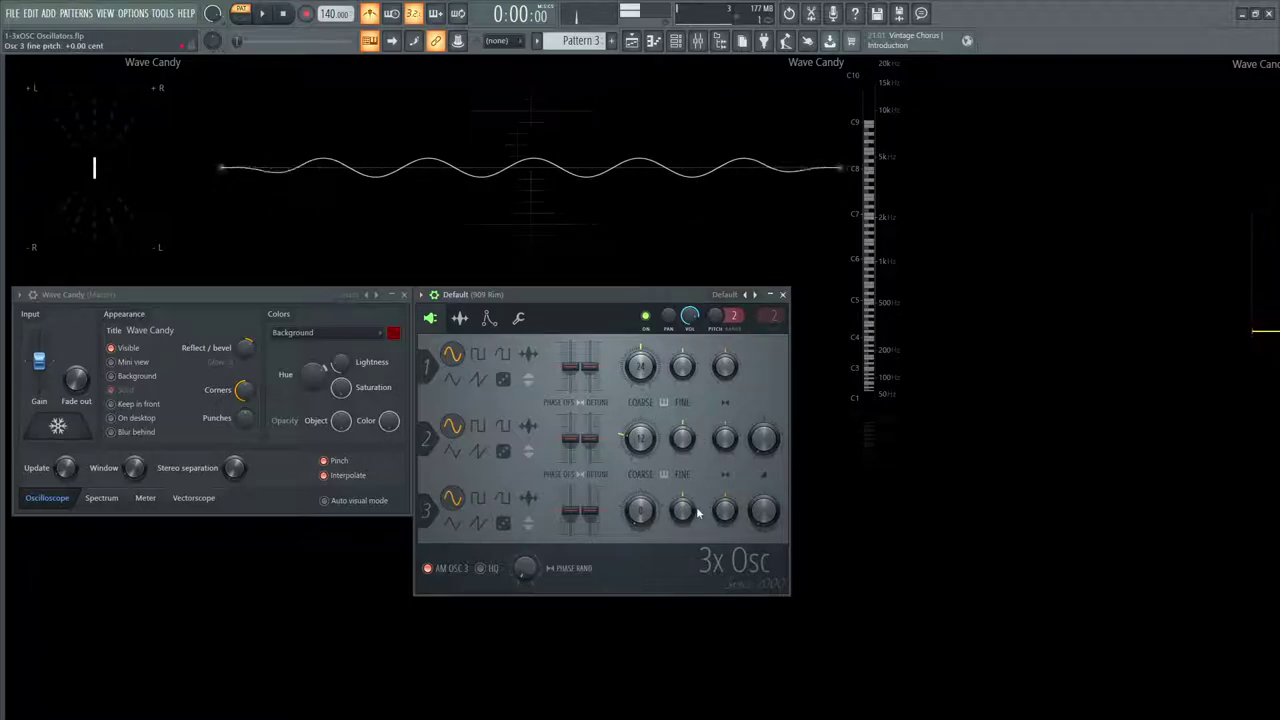
left_click_drag(765, 514, 740, 460)
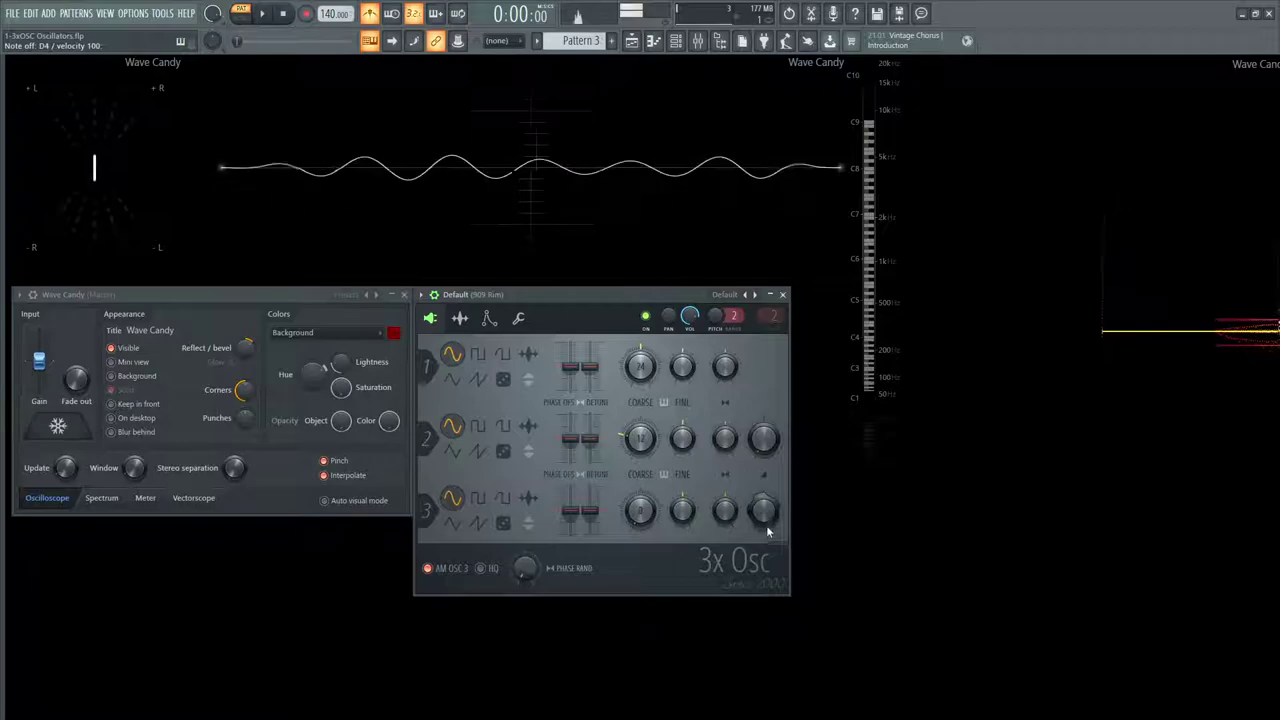
left_click_drag(764, 523, 763, 500)
key("g")
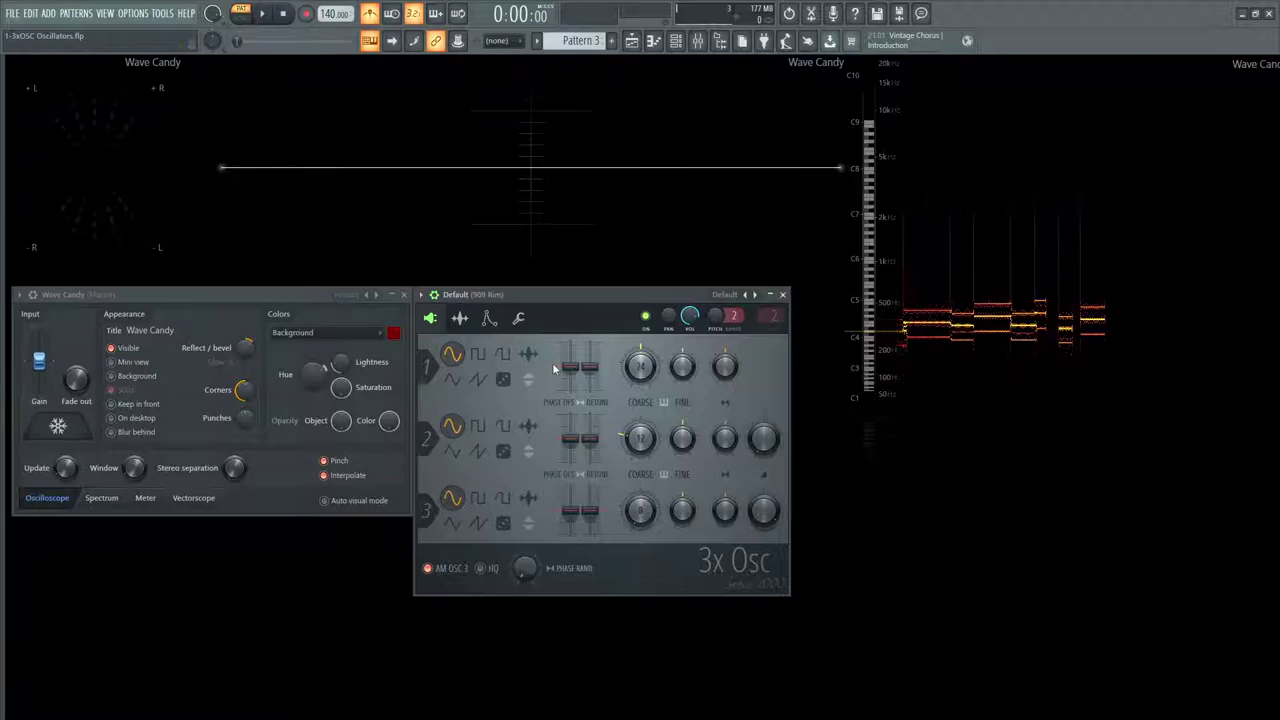
Step: Raise oscillator 3's stereo phase offset and lower its stereo detune while playing notes
key("g")
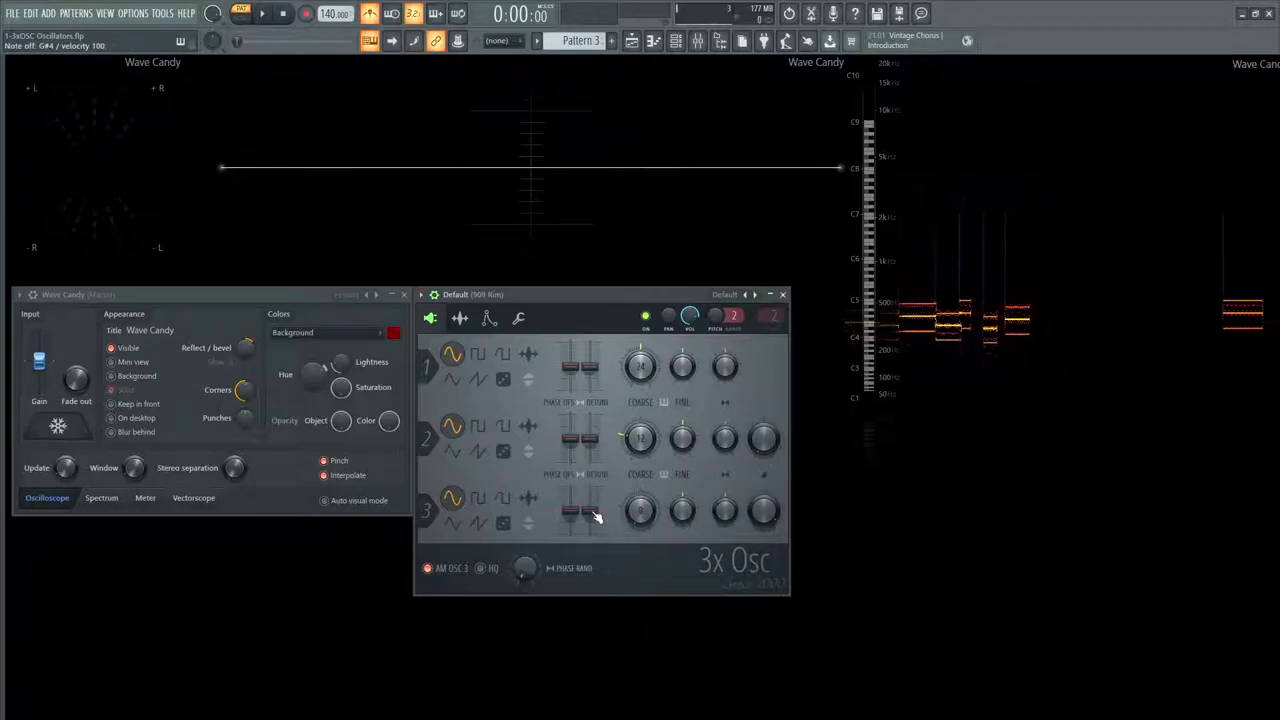
left_click_drag(595, 516, 590, 494)
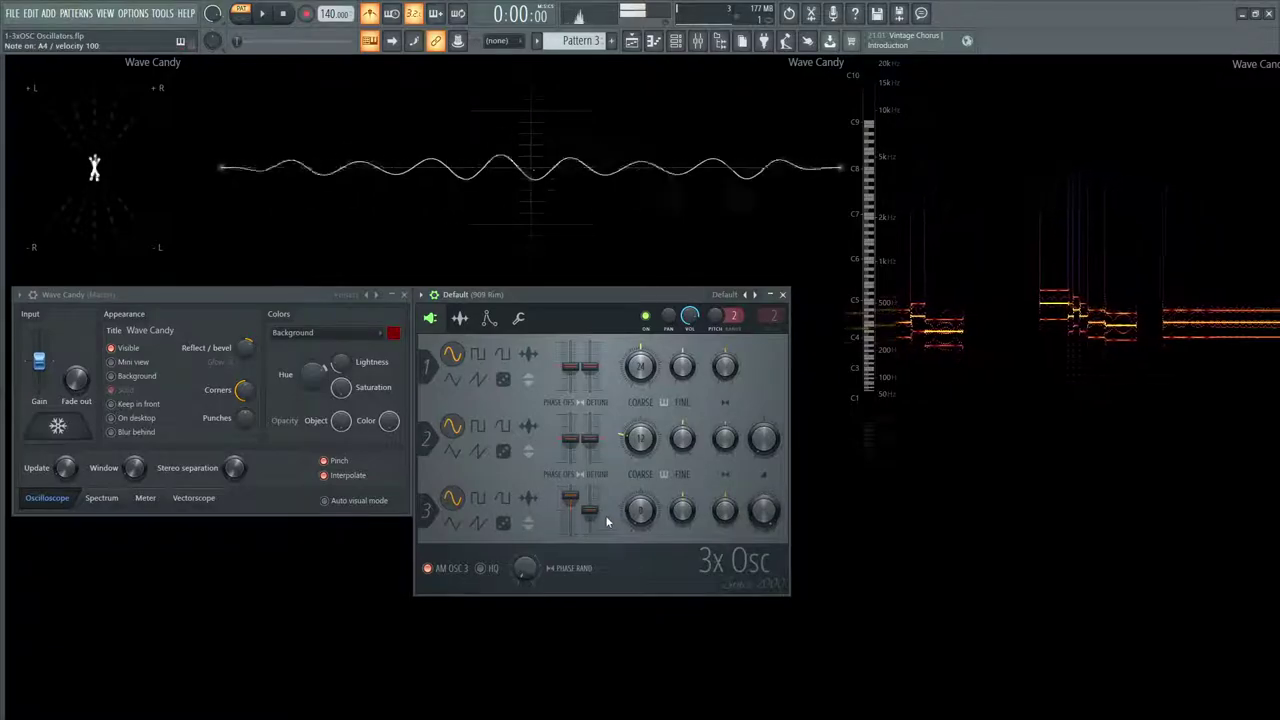
left_click_drag(590, 521, 590, 528)
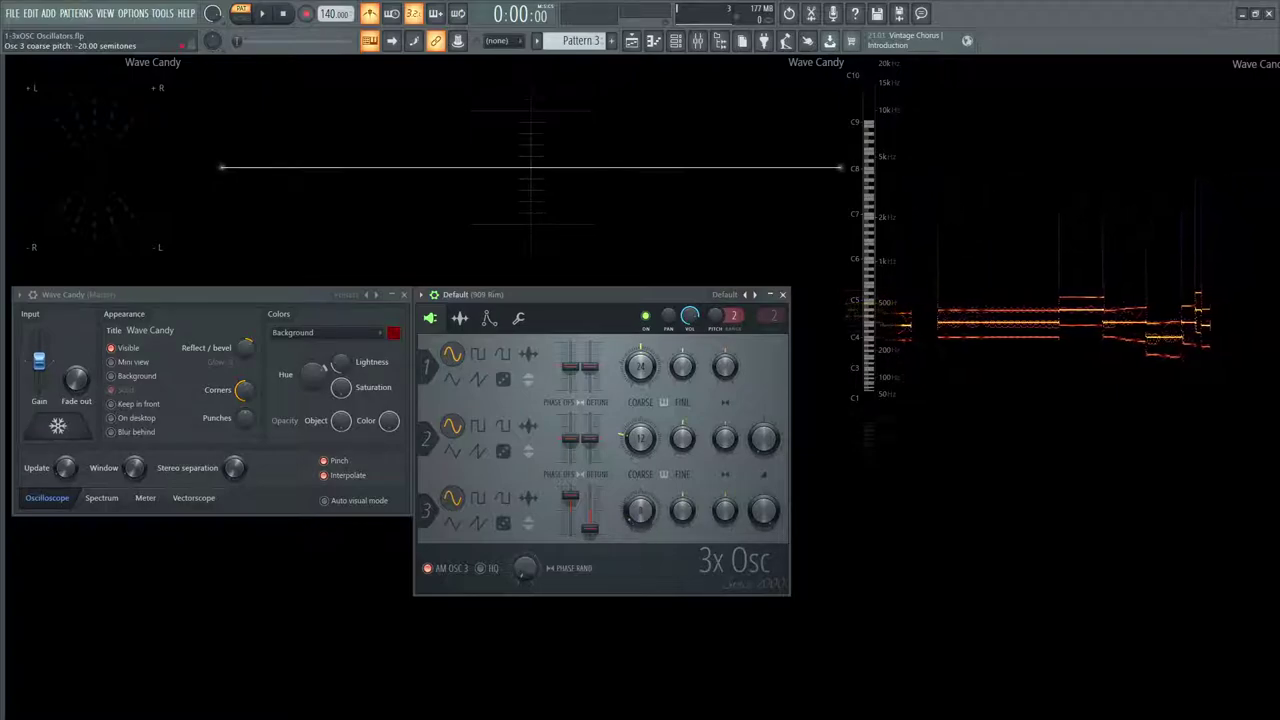
Step: Play a series of notes while varying oscillator 3's coarse pitch with amplitude modulation on
key("n")
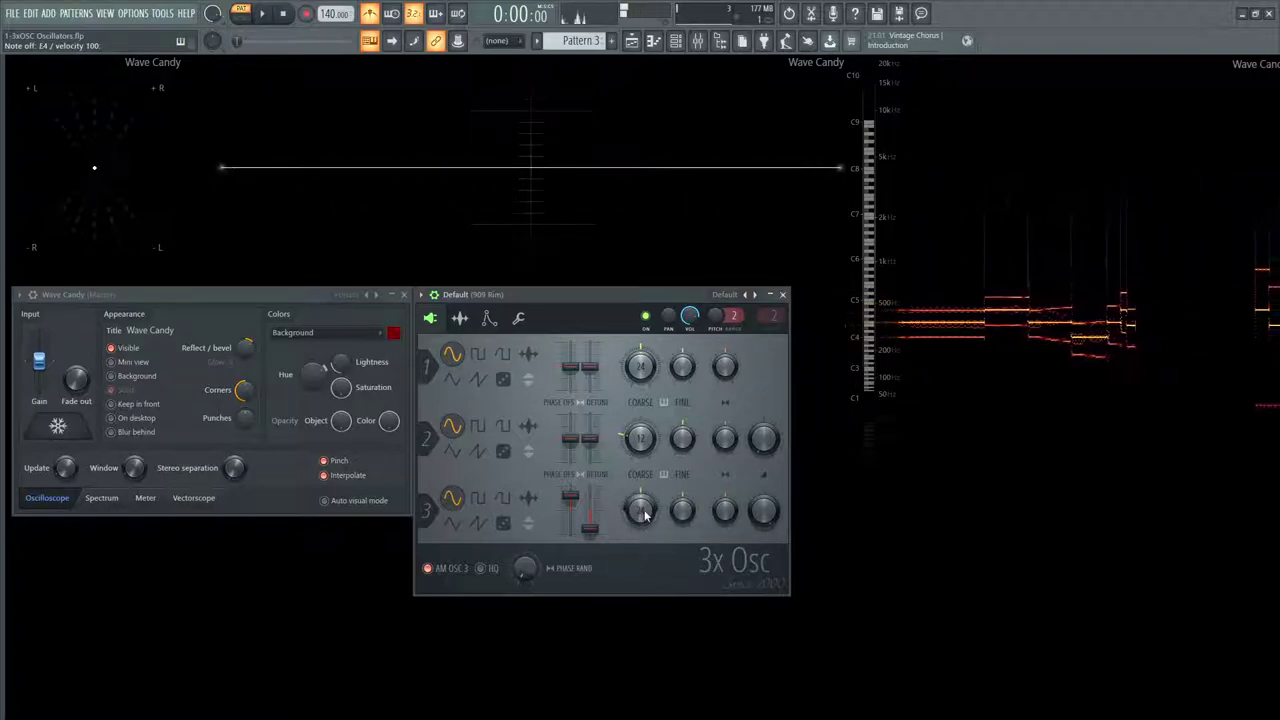
key("n")
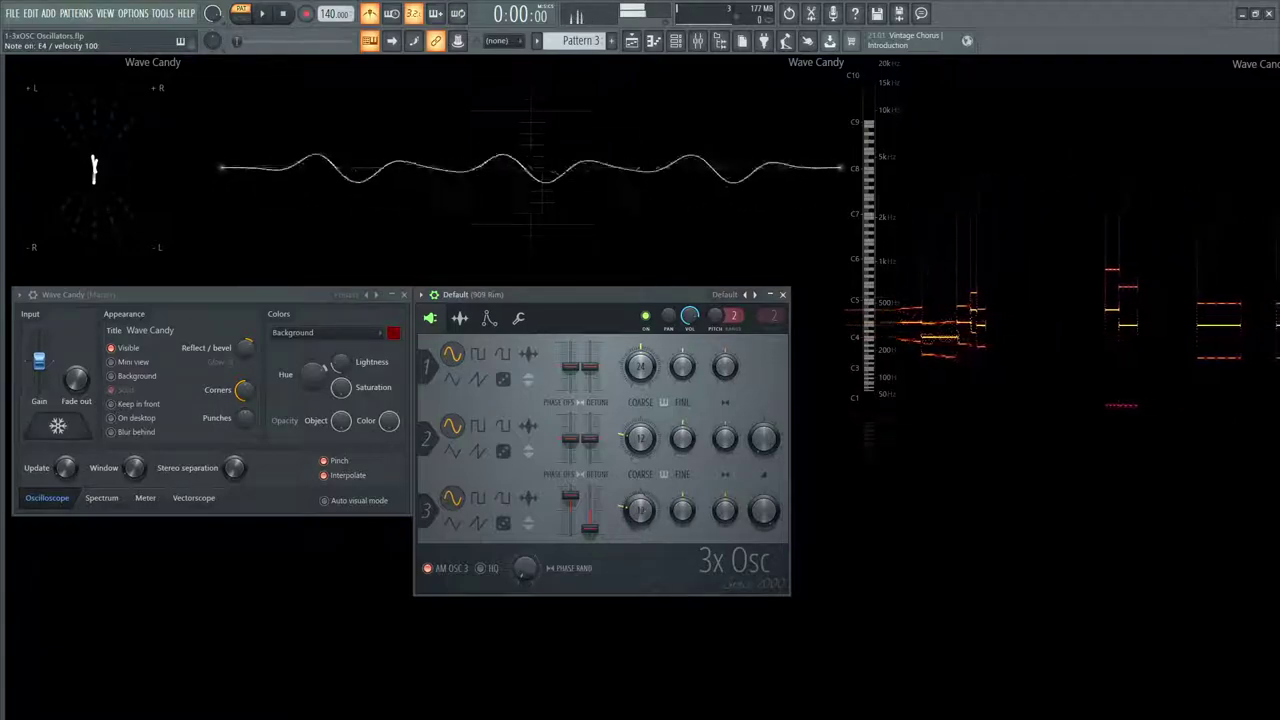
key("n")
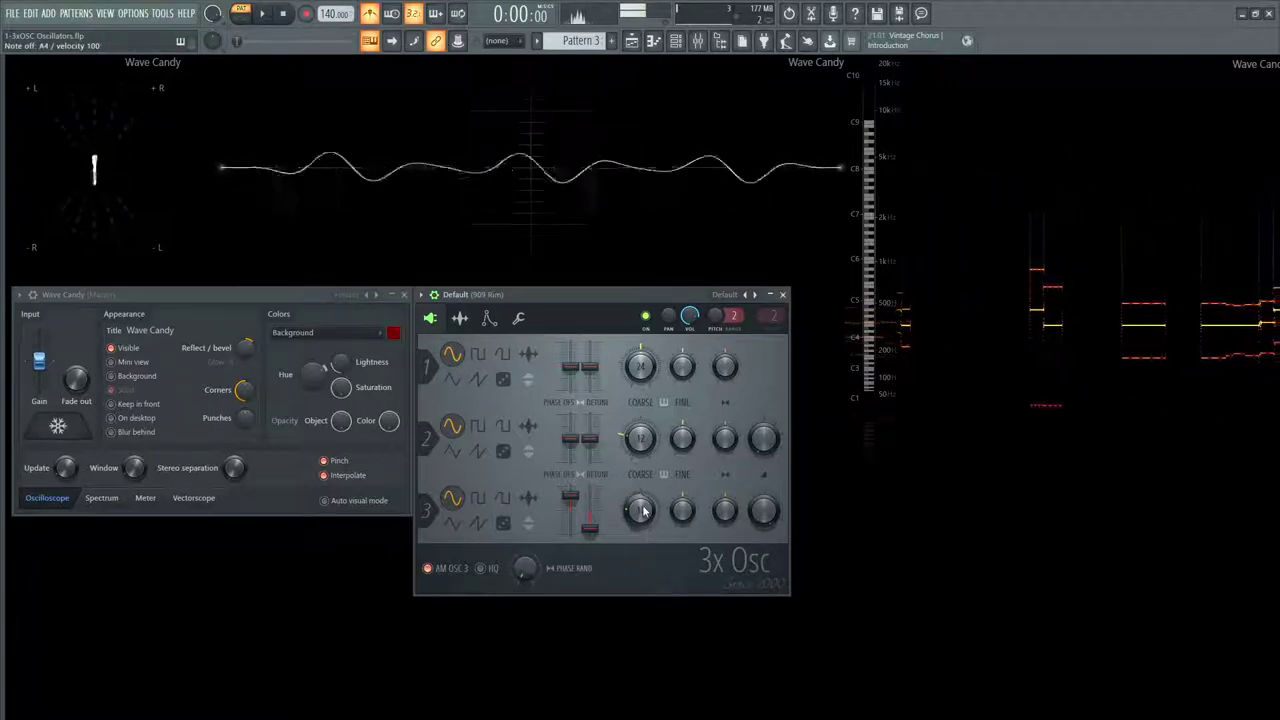
key("c")
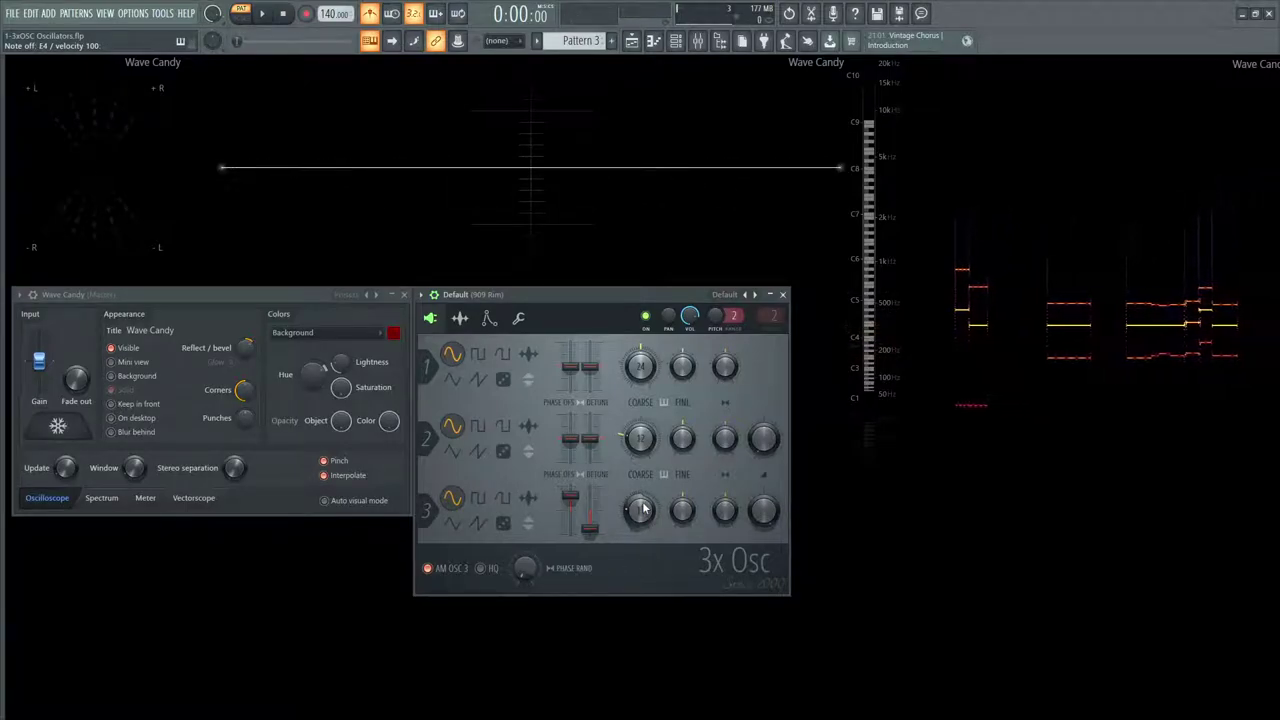
key("z")
mouse_move(642, 511)
left_mouse_down()
mouse_move(642, 543)
mouse_move(642, 522)
left_mouse_up()
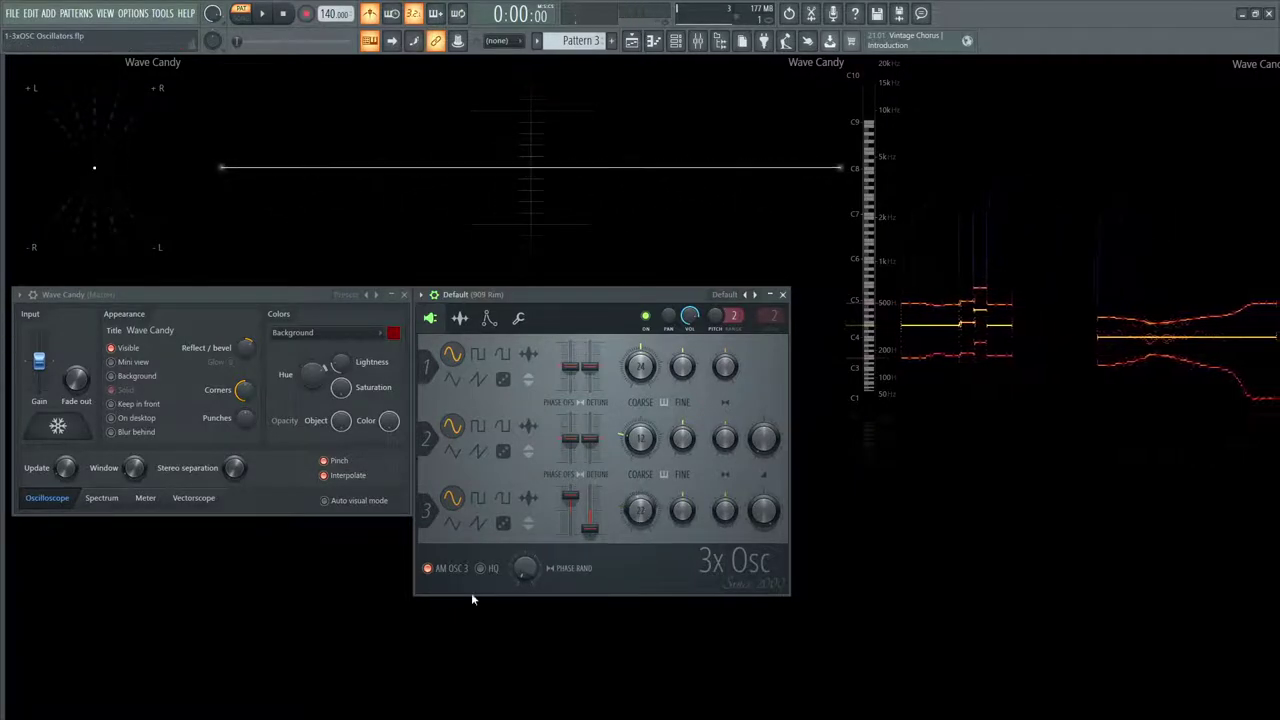
Step: Turn off AM OSC 3 and look over the volume envelope settings before returning to the oscillator controls
left_click(447, 571)
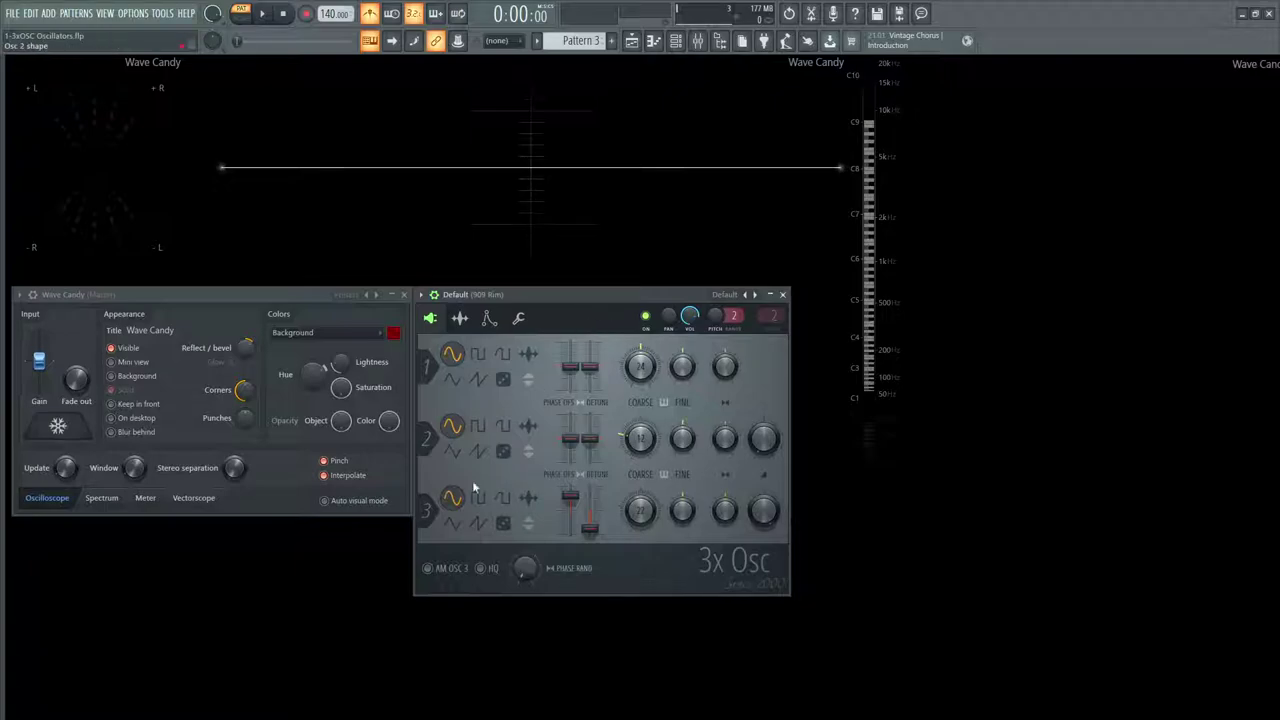
left_click(489, 320)
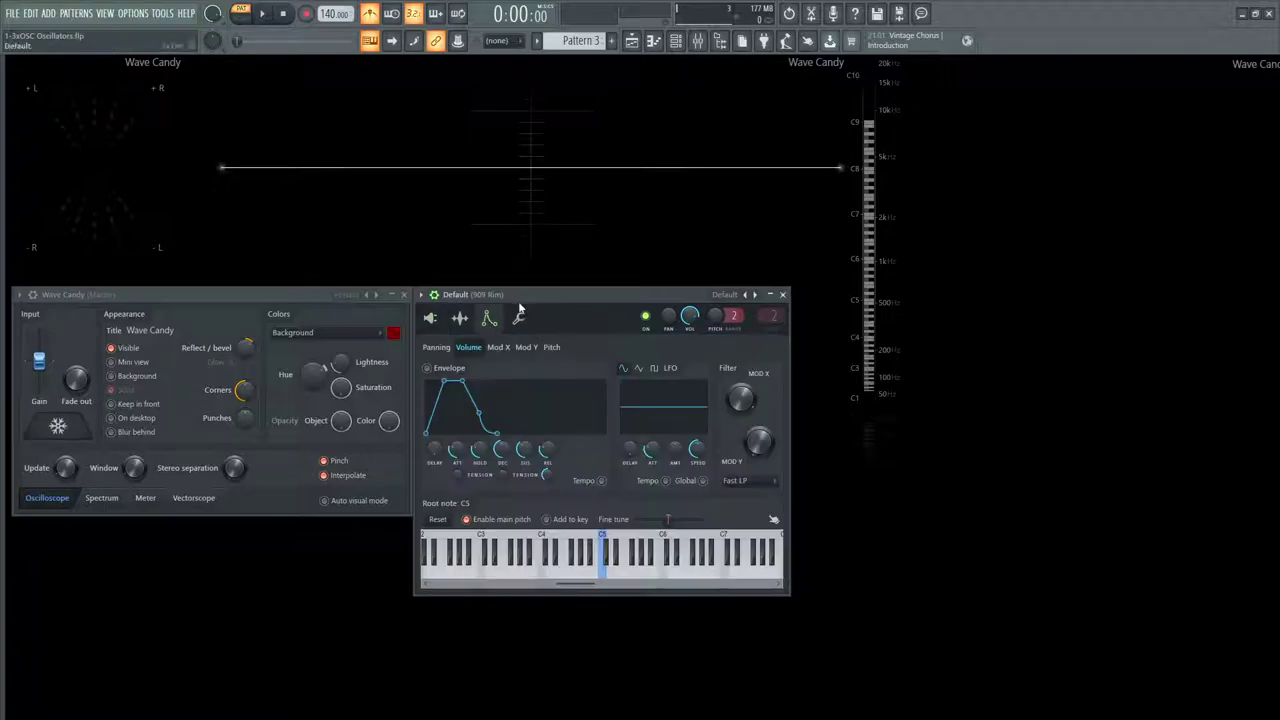
left_click(431, 320)
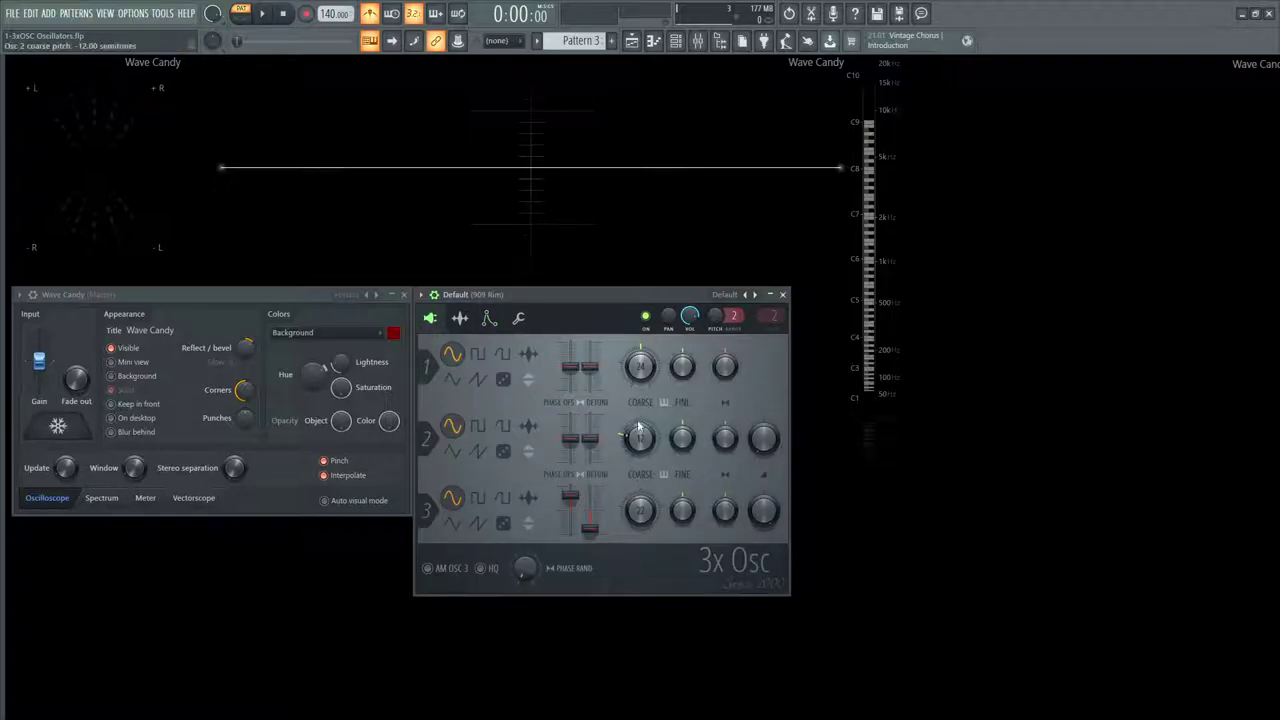
Step: Restore the Default preset and isolate oscillator 1 as a sawtooth by lowering the mix levels of oscillators 2 and 3
left_click(478, 379)
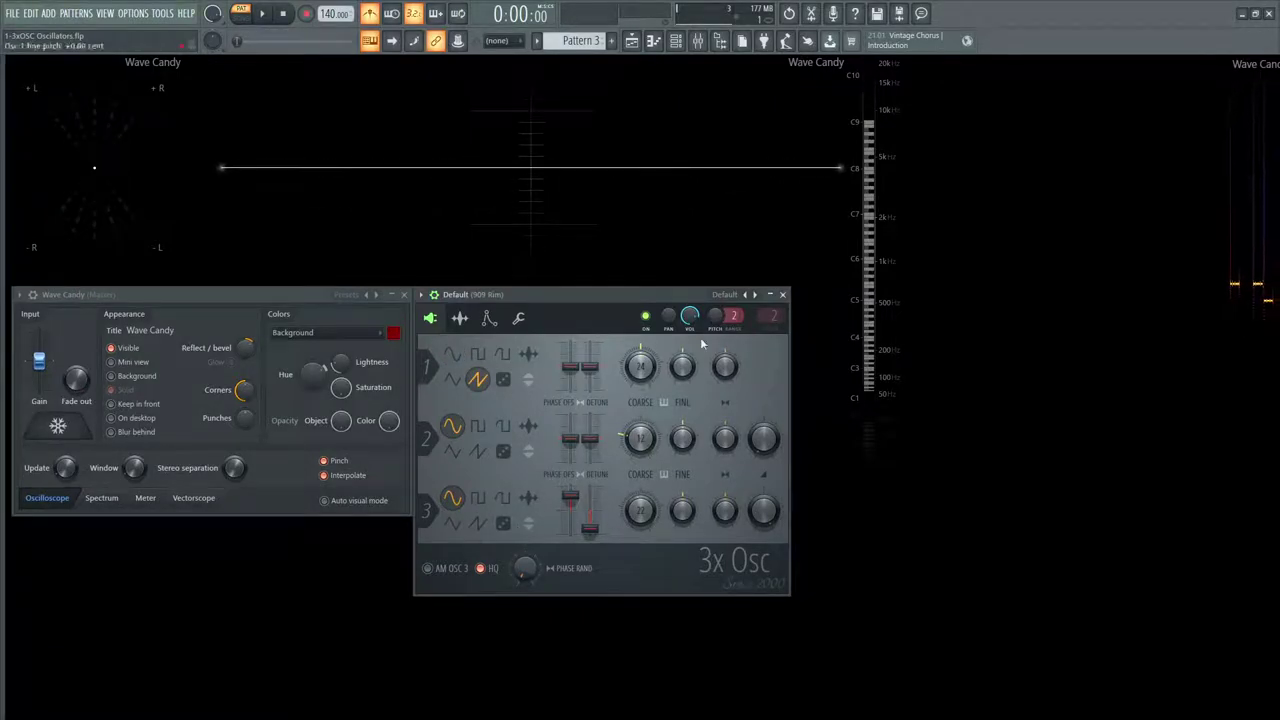
left_click(726, 297)
left_click(748, 303)
left_click(478, 379)
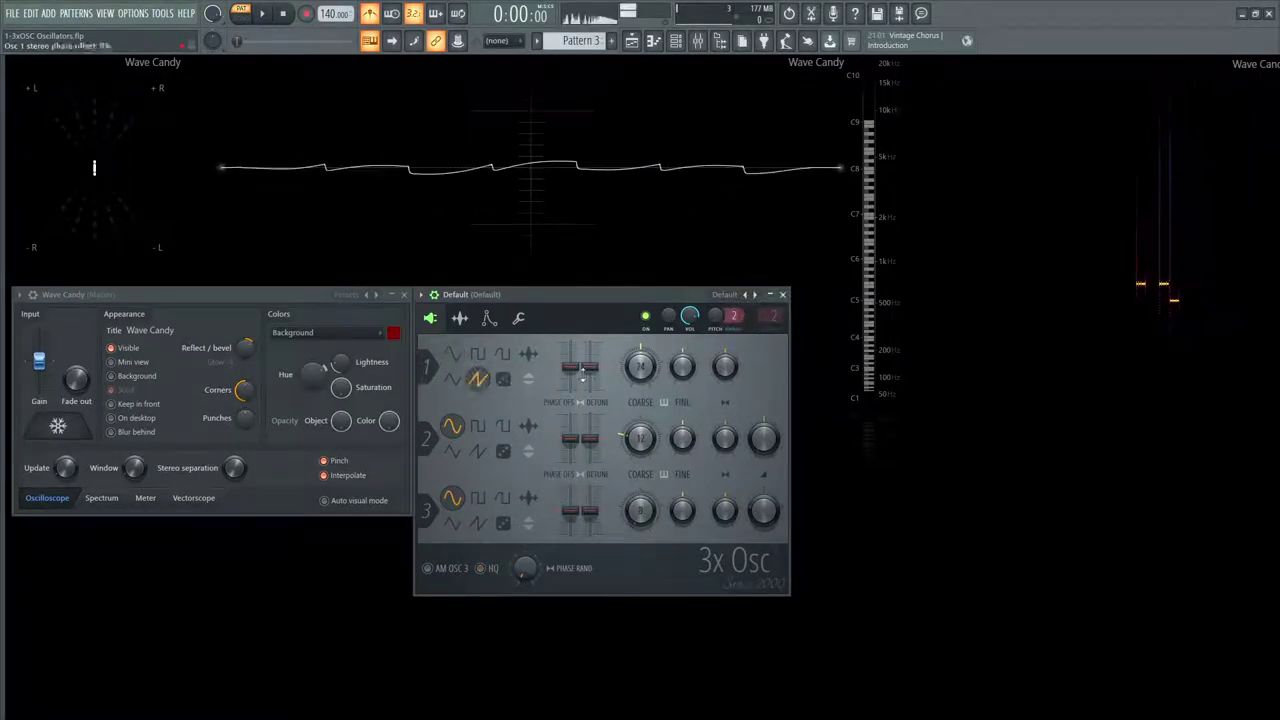
left_click_drag(764, 438, 764, 490)
key("r")
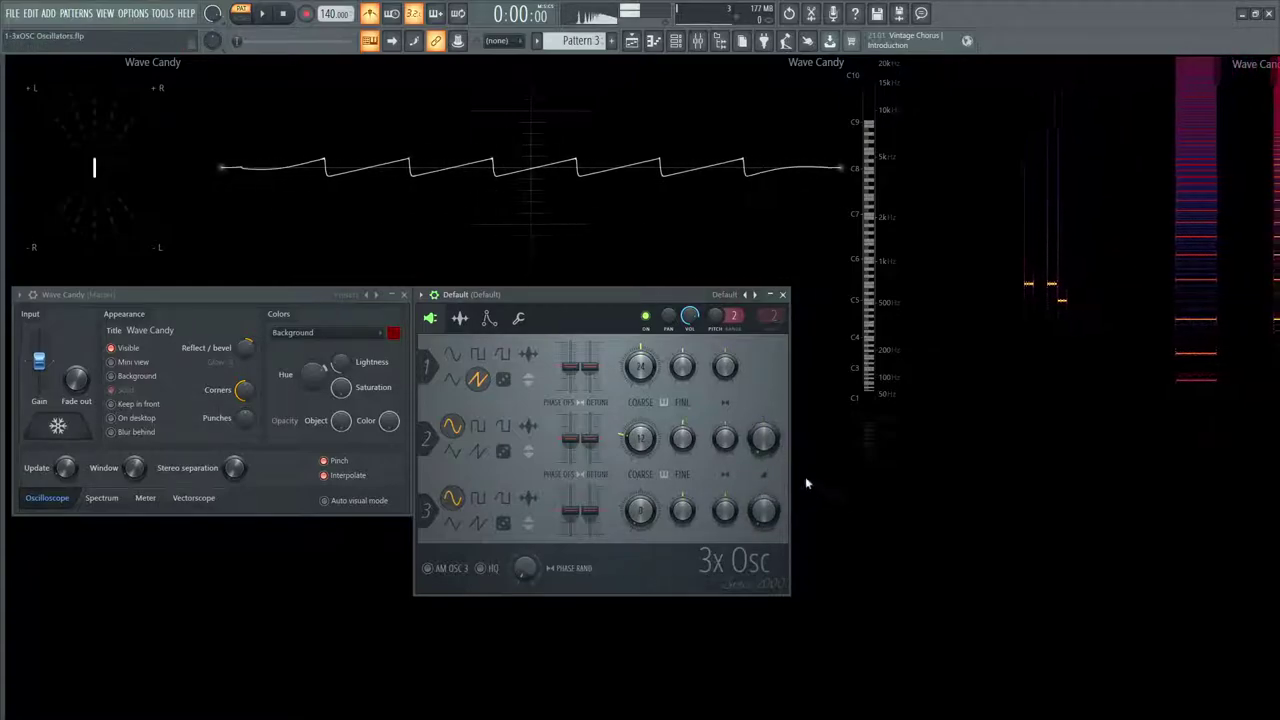
Step: Compare oscillator 1's sawtooth sound with HQ mode on and off, leaving HQ on
left_click(484, 569)
left_click(484, 569)
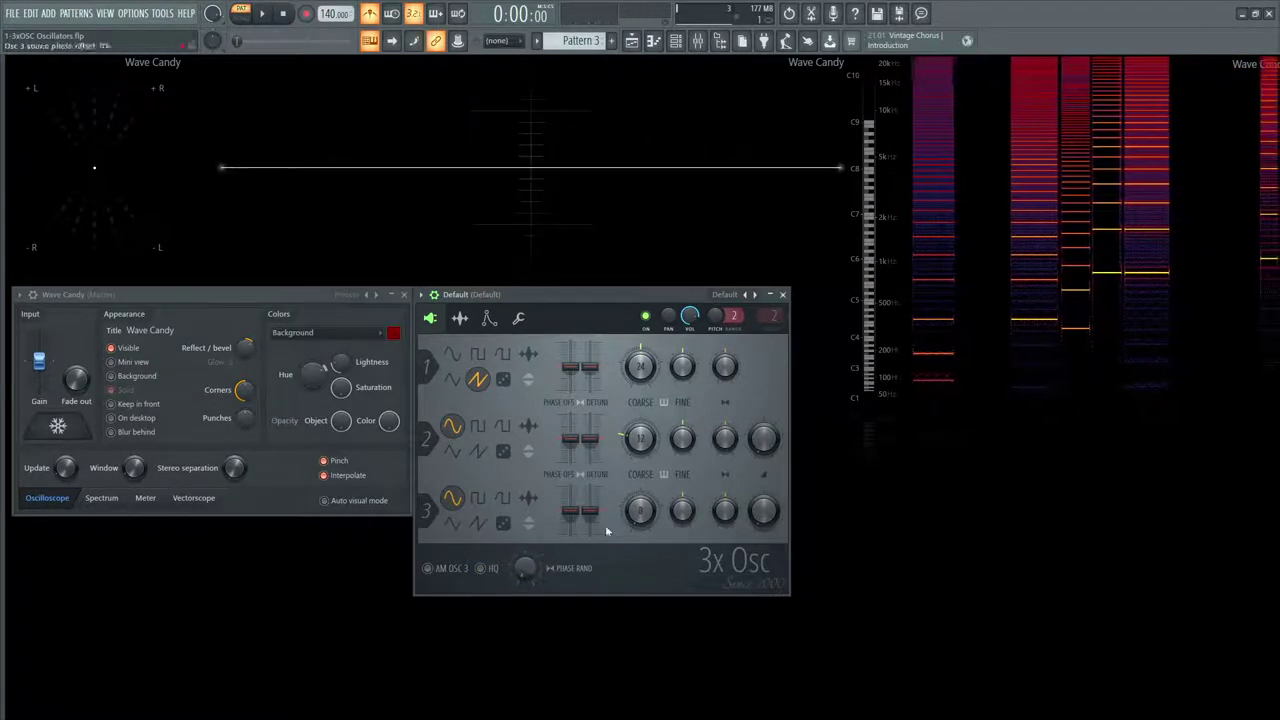
left_click(484, 569)
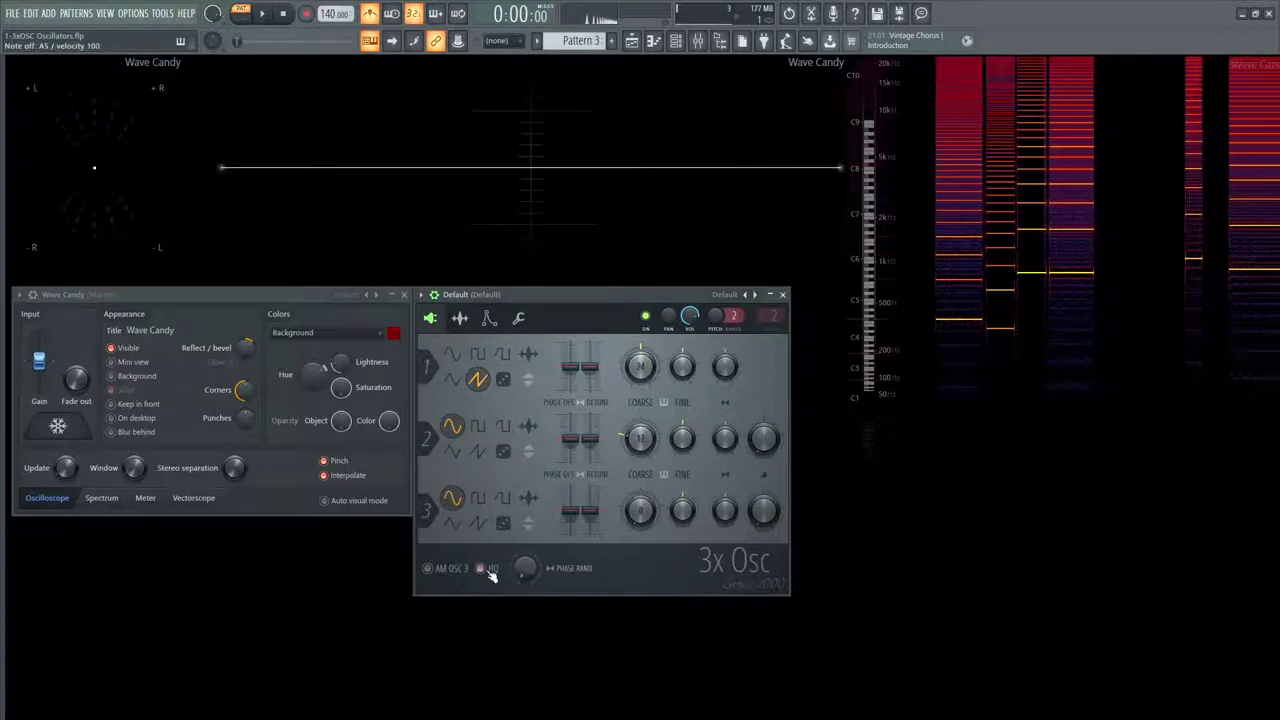